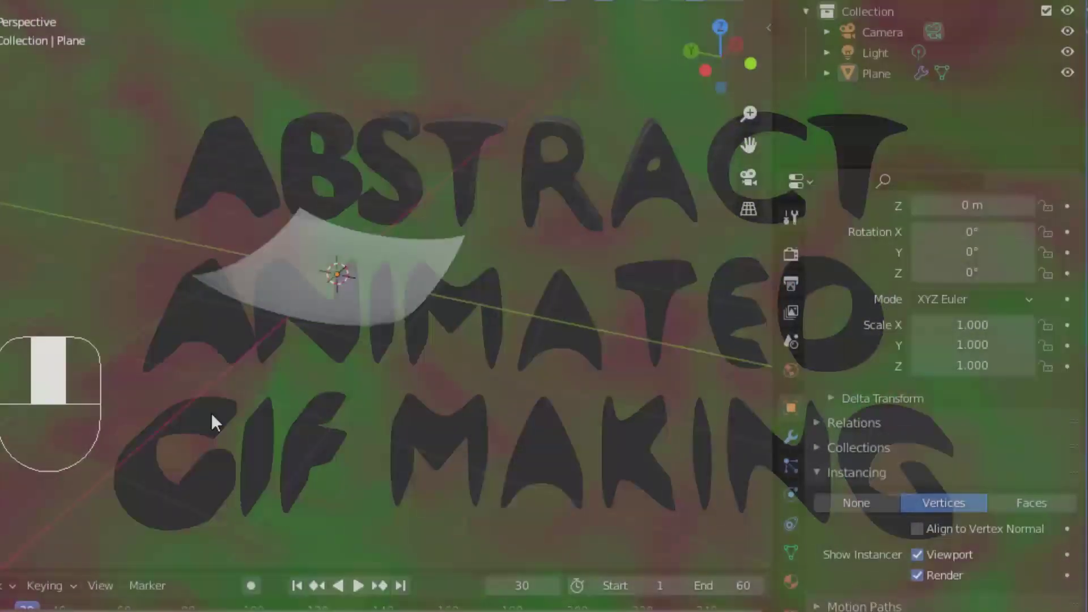
Add a metaball ball and move it about 15.67 m along negative Y, clear of the plane.
{"action": "key", "text": "shift+a"}
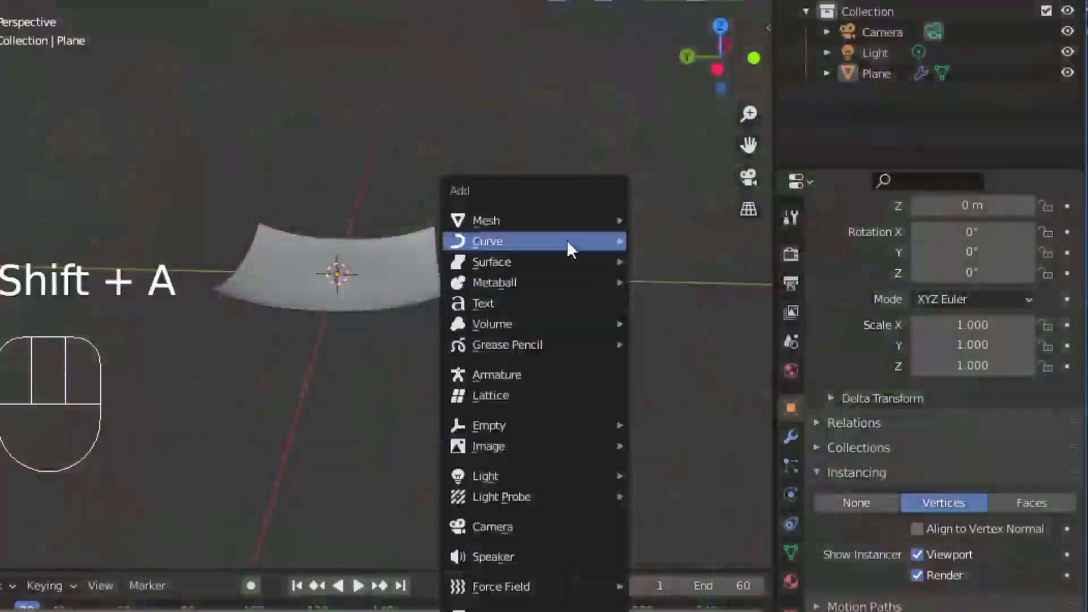
{"action": "mouse_move", "coordinate": [536, 283]}
{"action": "left_click", "coordinate": [660, 282]}
{"action": "scroll", "coordinate": [453, 306], "scroll_direction": "down", "scroll_amount": 4}
{"action": "key", "text": "g"}
{"action": "left_click", "coordinate": [644, 339]}
{"action": "scroll", "coordinate": [595, 340], "scroll_direction": "down", "scroll_amount": 6}
{"action": "key", "text": "g"}
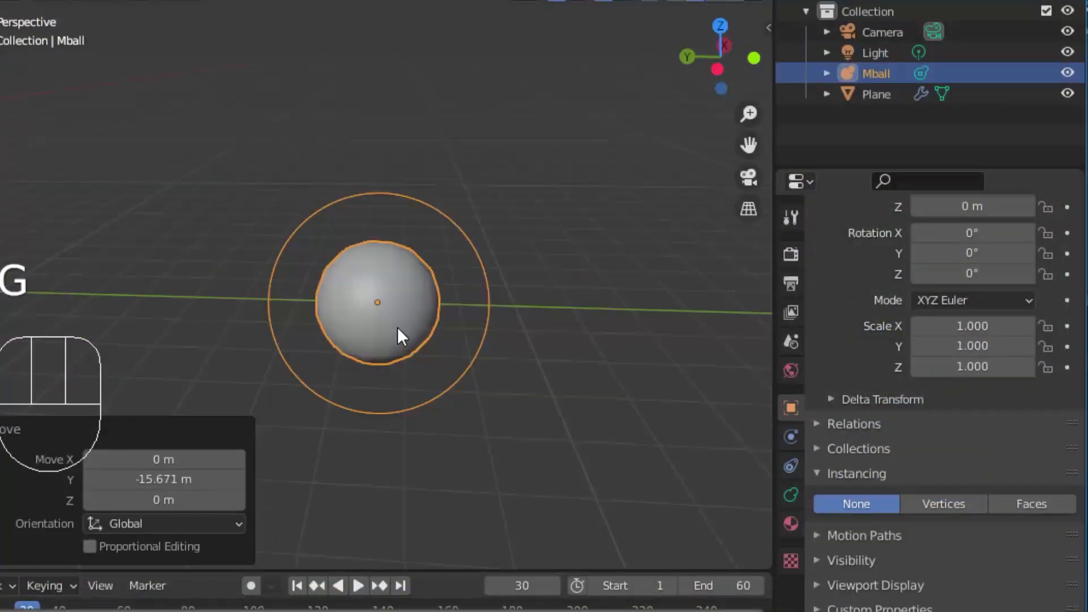
Try duplicating the metaball twice, and undo both duplications.
{"action": "key", "text": "shift+d"}
{"action": "key", "text": "shift+d"}
{"action": "key", "text": "ctrl+z"}
{"action": "key", "text": "ctrl+z"}
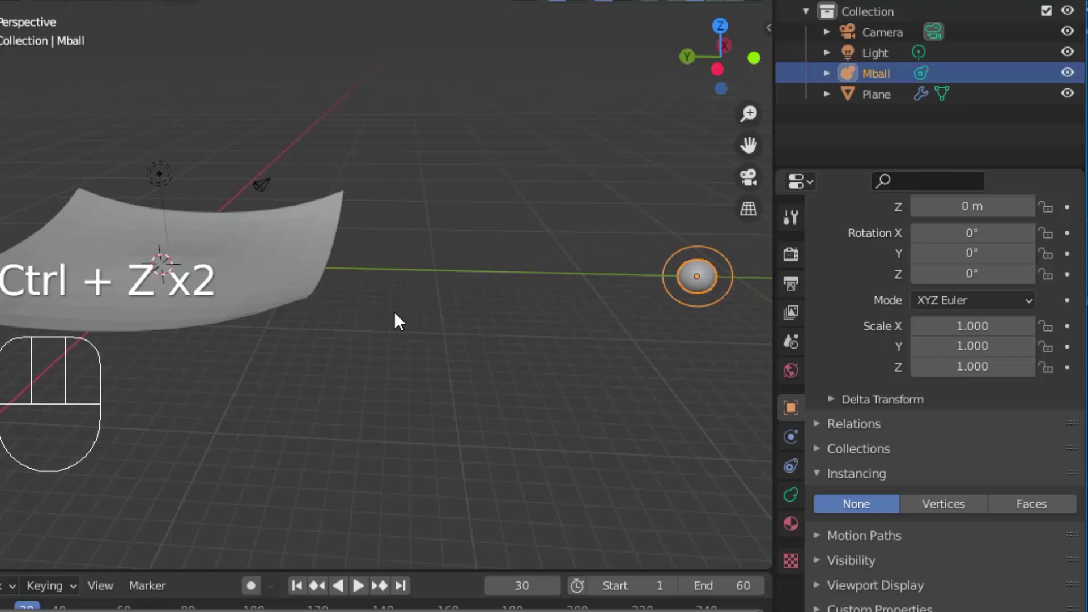
Reposition the metaball and parent it to the plane with the Object option.
{"action": "key", "text": "g"}
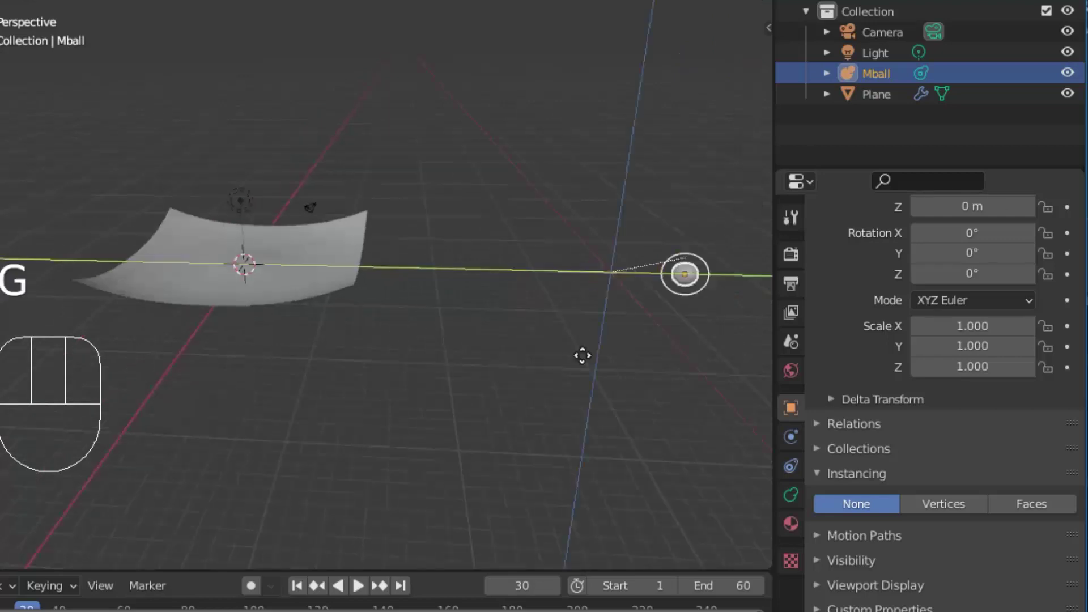
{"action": "left_click", "coordinate": [584, 355]}
{"action": "left_click", "coordinate": [872, 95], "text": "shift"}
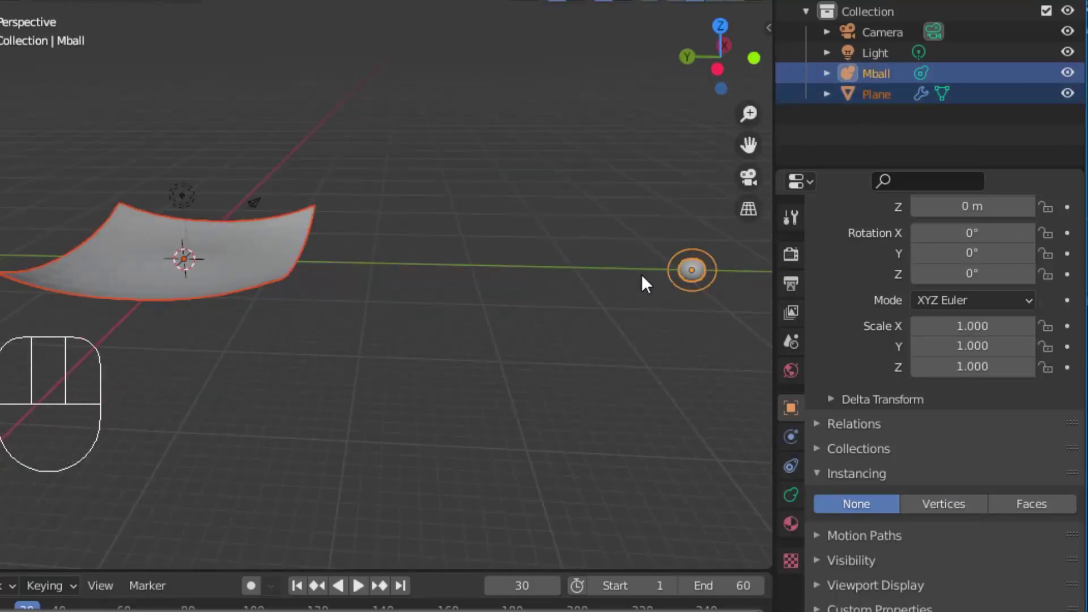
{"action": "left_click", "coordinate": [876, 93], "text": "ctrl"}
{"action": "key", "text": "ctrl+p"}
{"action": "left_click", "coordinate": [315, 178]}
Move the plane and its metaball about 49.59 m along Y so the instanced balls sit at the origin, and play the animation.
{"action": "key", "text": "g"}
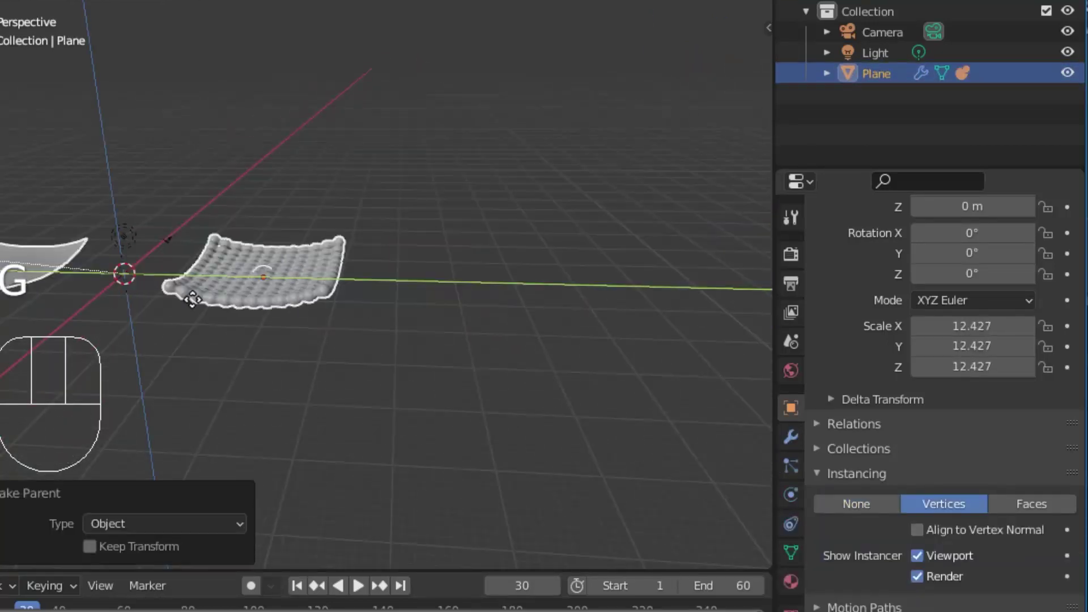
{"action": "left_click", "coordinate": [57, 296]}
{"action": "scroll", "coordinate": [281, 318], "scroll_direction": "up", "scroll_amount": 4}
{"action": "middle_click_drag", "start_coordinate": [281, 318], "coordinate": [527, 331], "text": "shift"}
{"action": "key", "text": "space"}
{"action": "middle_click_drag", "start_coordinate": [273, 351], "coordinate": [567, 340]}
Turn off Show Instancer for the plane in both the viewport and the render.
{"action": "left_click", "coordinate": [827, 74]}
{"action": "left_click", "coordinate": [917, 556]}
{"action": "left_click", "coordinate": [916, 577]}
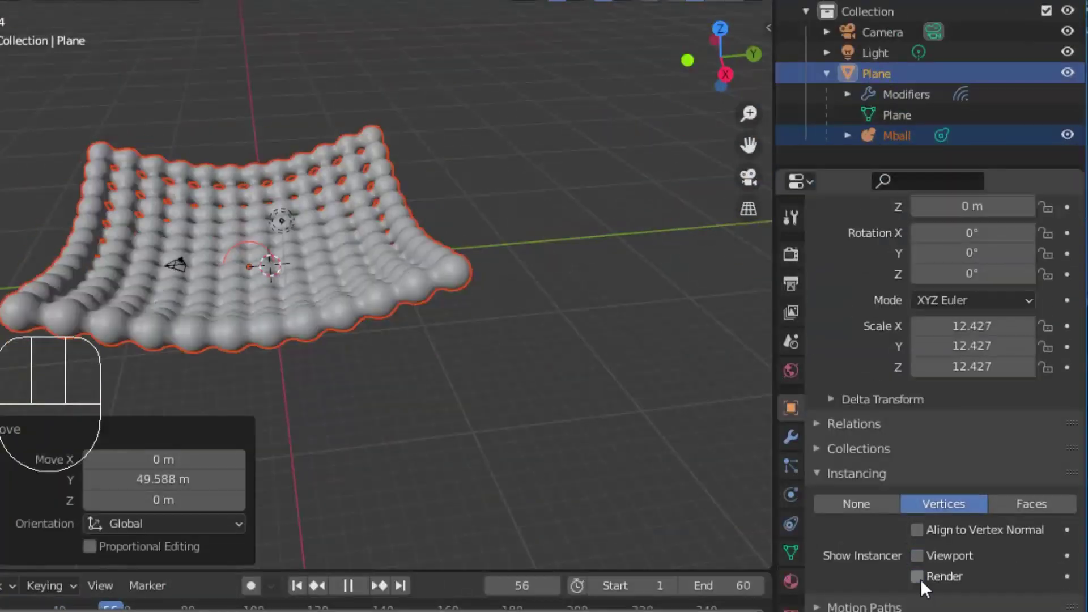
Toggle the X and Y motion axes of the plane's Wave modifier.
{"action": "middle_click_drag", "start_coordinate": [272, 306], "coordinate": [511, 300]}
{"action": "scroll", "coordinate": [499, 306], "scroll_direction": "up", "scroll_amount": 1}
{"action": "middle_click_drag", "start_coordinate": [453, 323], "coordinate": [507, 321], "text": "shift"}
{"action": "left_click", "coordinate": [791, 437]}
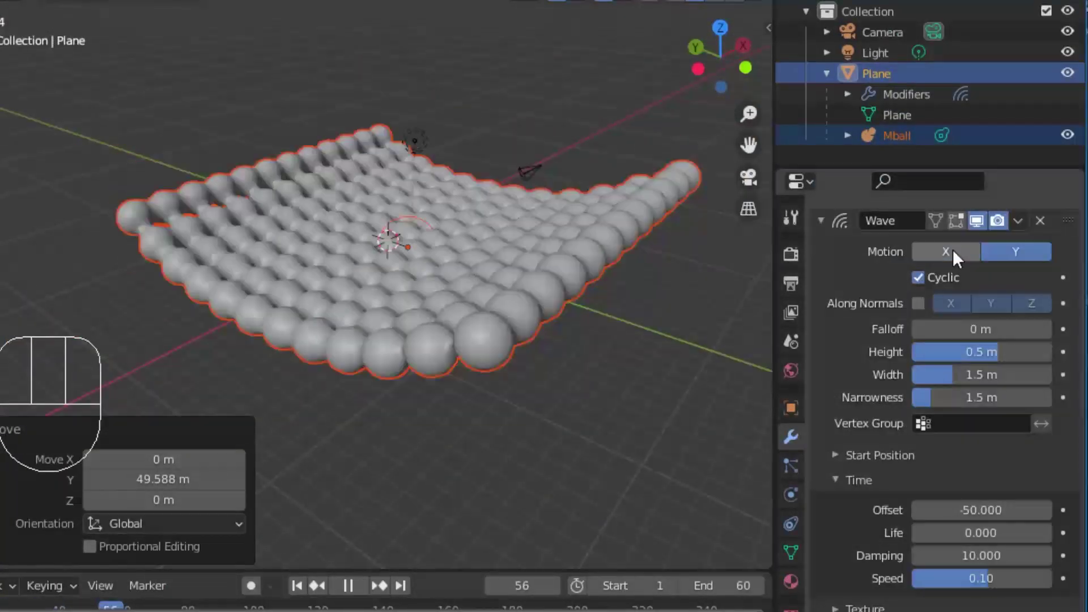
{"action": "left_click", "coordinate": [1004, 250]}
{"action": "left_click", "coordinate": [946, 250]}
Select the camera and align it to a wider view that frames the whole grid of balls.
{"action": "key", "text": "KP_0"}
{"action": "left_click", "coordinate": [871, 38]}
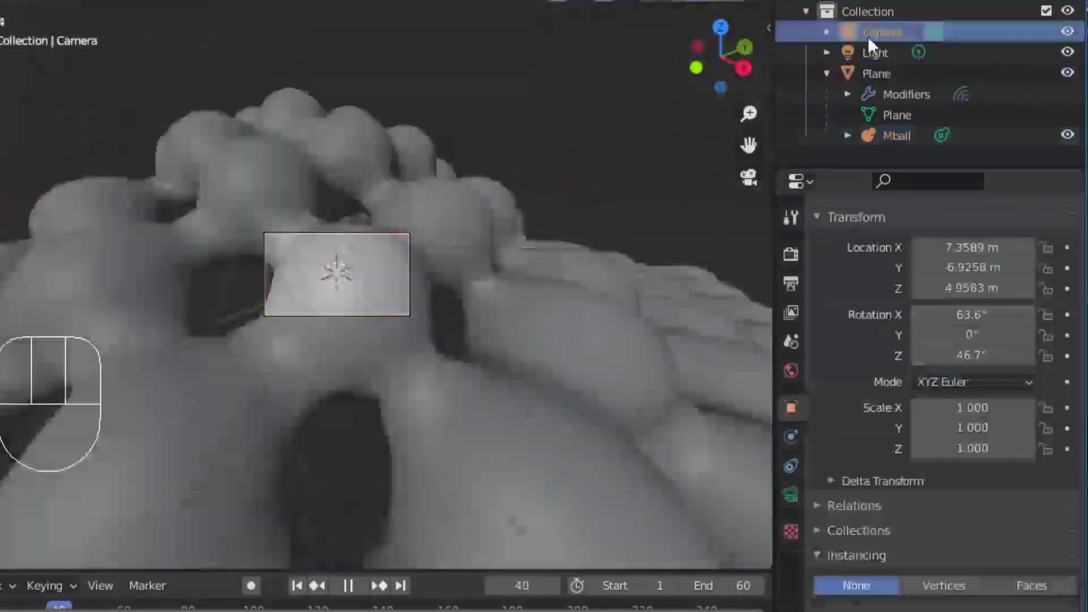
{"action": "middle_click_drag", "start_coordinate": [267, 352], "coordinate": [502, 314]}
{"action": "scroll", "coordinate": [502, 313], "scroll_direction": "down", "scroll_amount": 6}
{"action": "key", "text": "ctrl+alt+KP_0"}
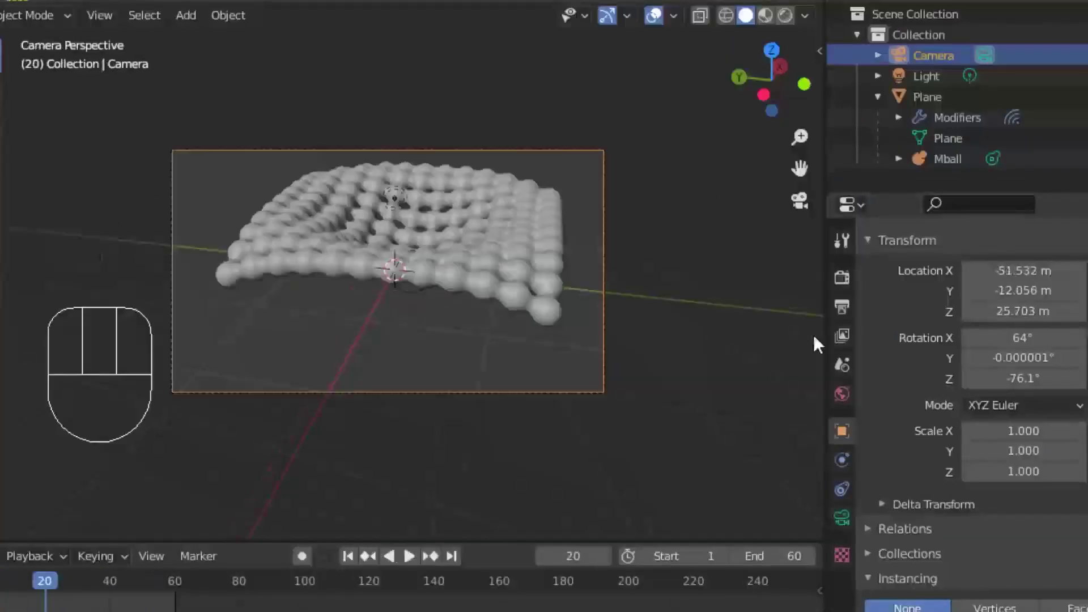
Enable the transparent film background in the render settings and switch the viewport to rendered shading.
{"action": "left_click", "coordinate": [842, 277]}
{"action": "scroll", "coordinate": [950, 393], "scroll_direction": "down", "scroll_amount": 3}
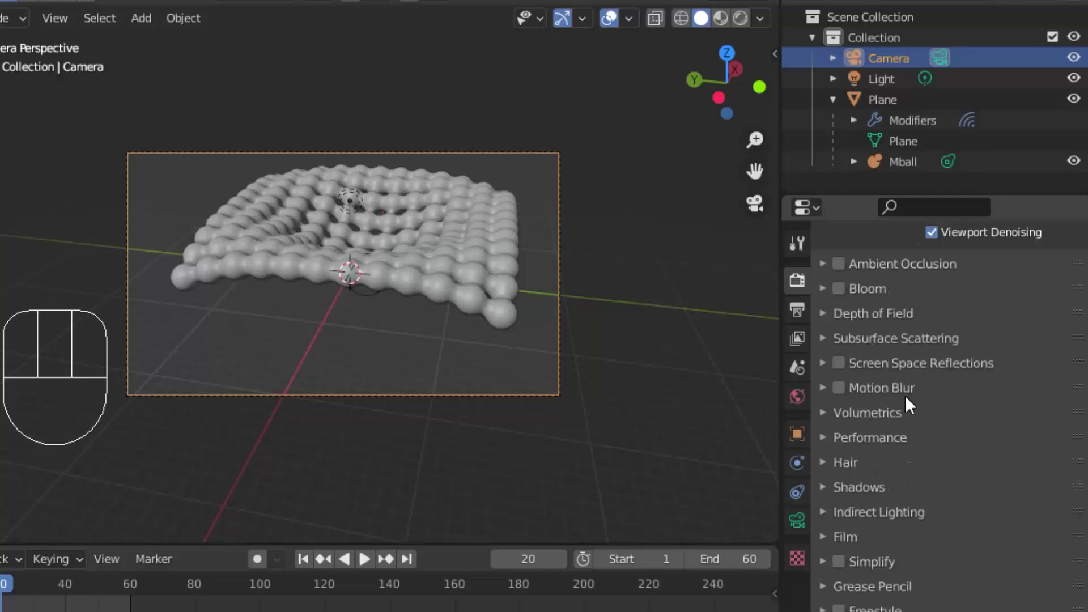
{"action": "scroll", "coordinate": [906, 397], "scroll_direction": "up", "scroll_amount": 3}
{"action": "left_click", "coordinate": [878, 604]}
{"action": "scroll", "coordinate": [878, 548], "scroll_direction": "down", "scroll_amount": 6}
{"action": "left_click", "coordinate": [923, 504]}
{"action": "left_click", "coordinate": [740, 19]}
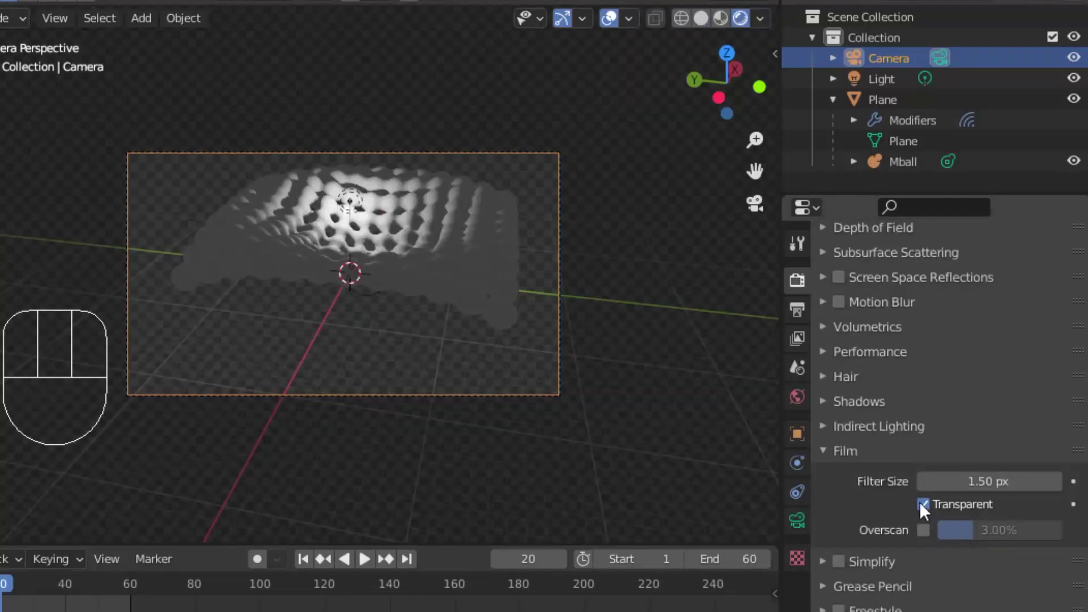
Rotate and duplicate the selected object, repeating both operations once.
{"action": "key", "text": "r"}
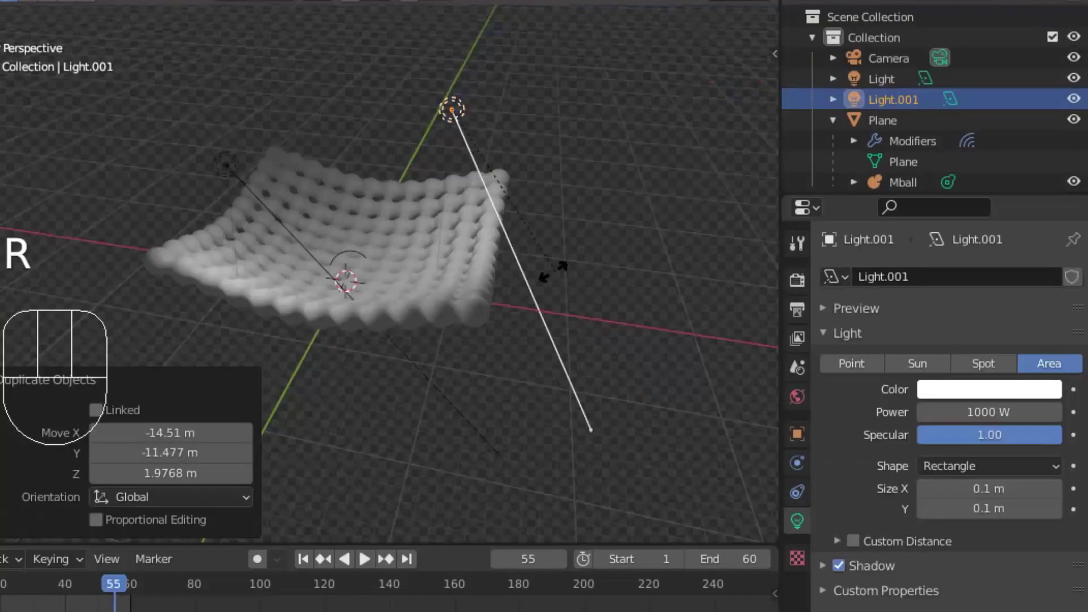
{"action": "key", "text": "shift+d"}
{"action": "key", "text": "r"}
{"action": "key", "text": "shift+d"}
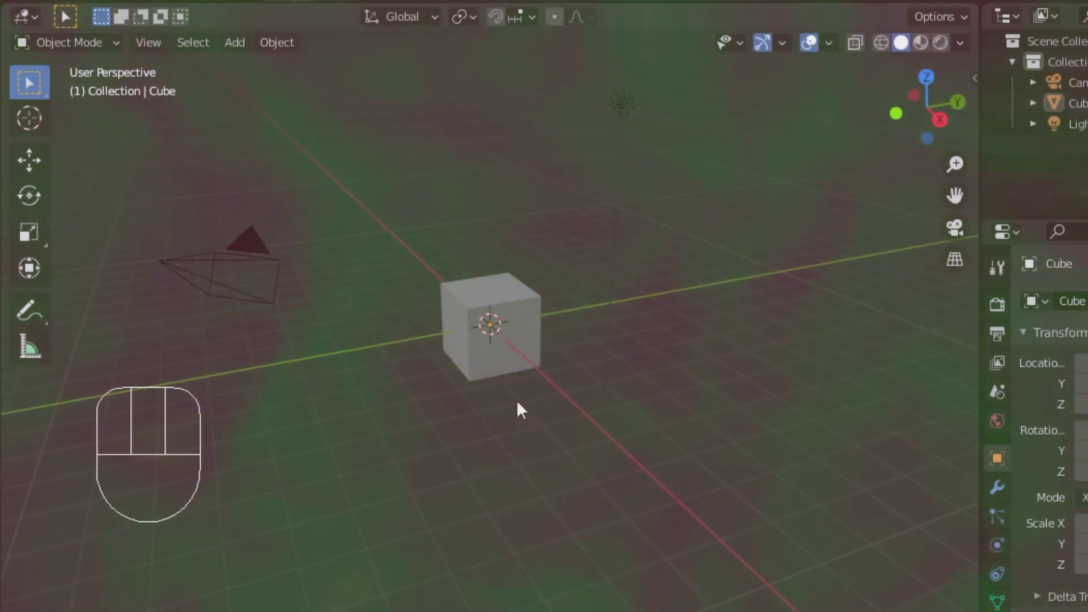
Replace the default cube with a mesh plane at the world origin.
{"action": "mouse_move", "coordinate": [516, 399]}
{"action": "middle_mouse_down"}
{"action": "mouse_move", "coordinate": [667, 401]}
{"action": "mouse_move", "coordinate": [514, 403]}
{"action": "middle_mouse_up"}
{"action": "left_click", "coordinate": [504, 350]}
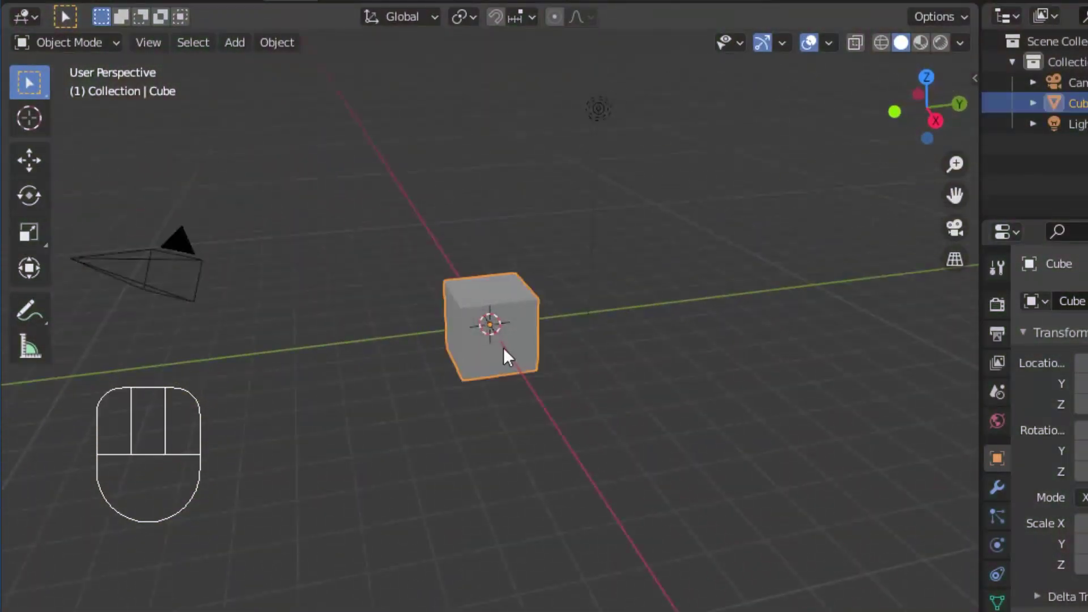
{"action": "key", "text": "Delete"}
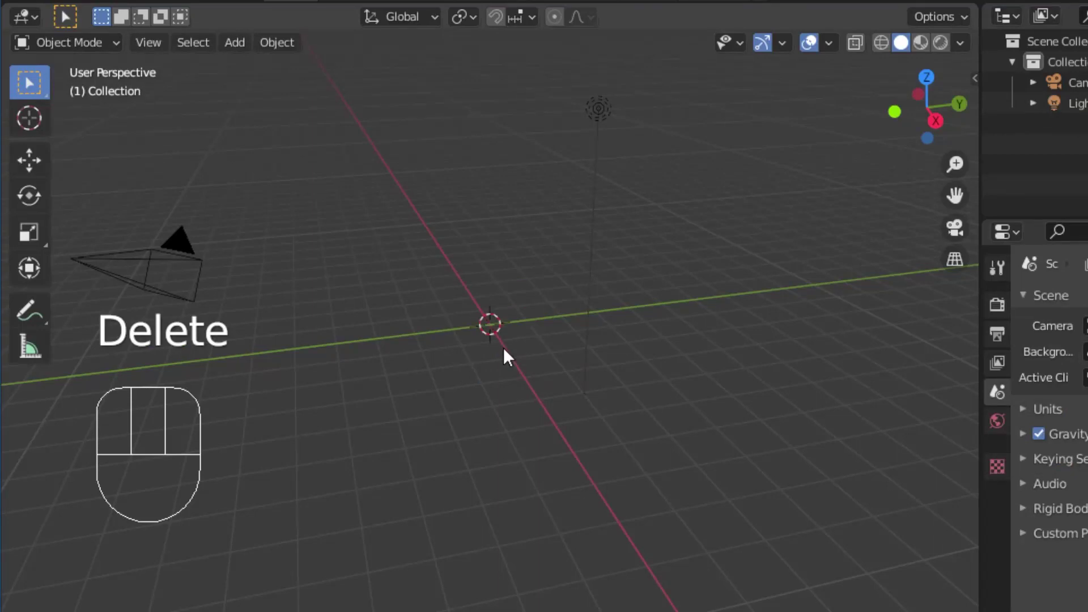
{"action": "key", "text": "shift+a"}
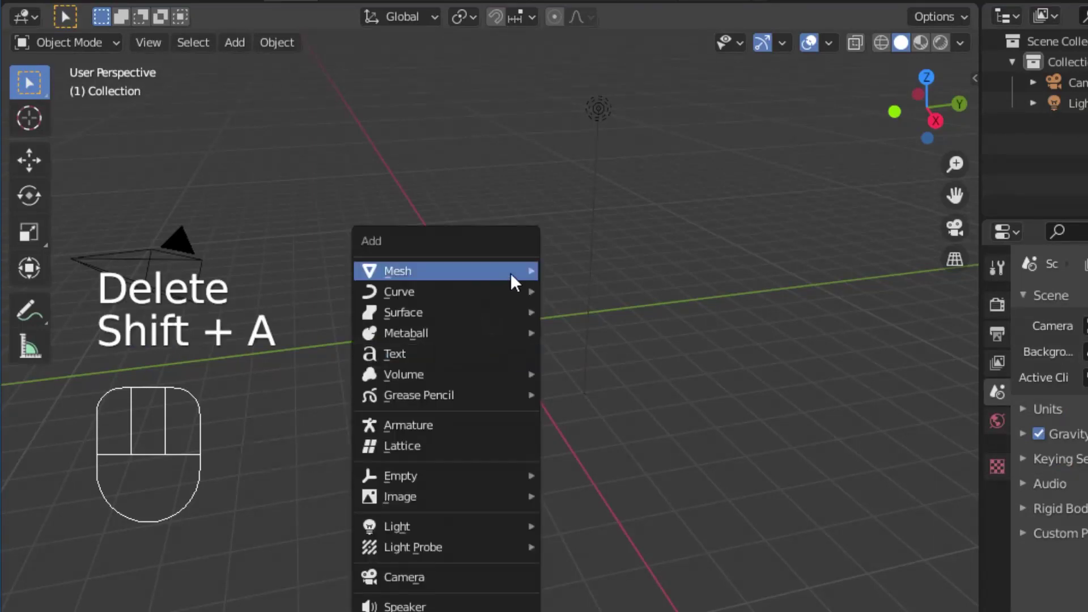
{"action": "mouse_move", "coordinate": [511, 273]}
{"action": "left_click", "coordinate": [625, 278]}
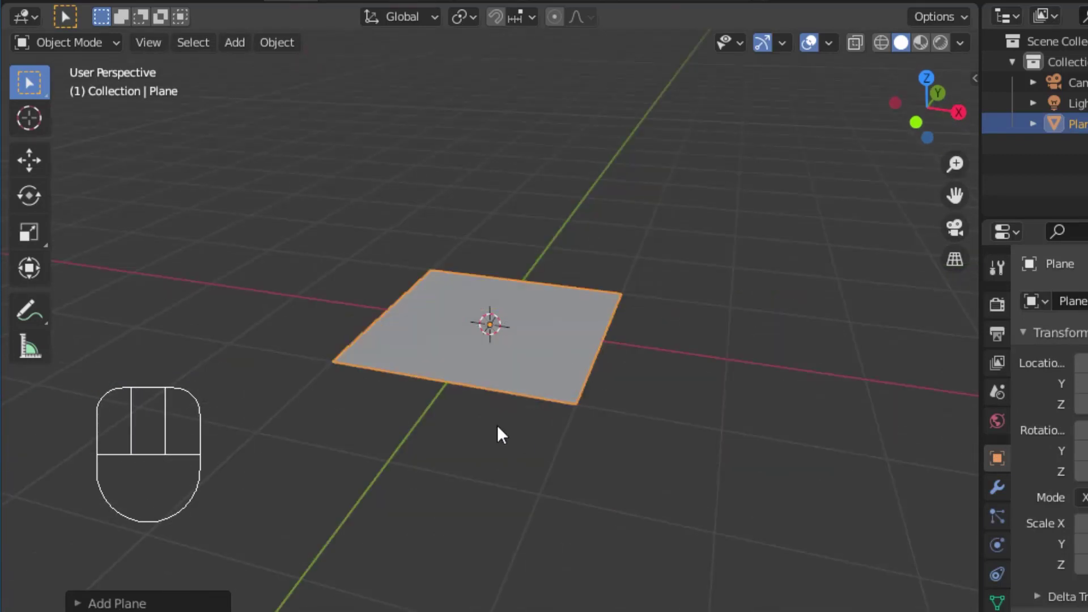
Subdivide the plane's mesh with 10 cuts and return to Object Mode.
{"action": "key", "text": "Tab"}
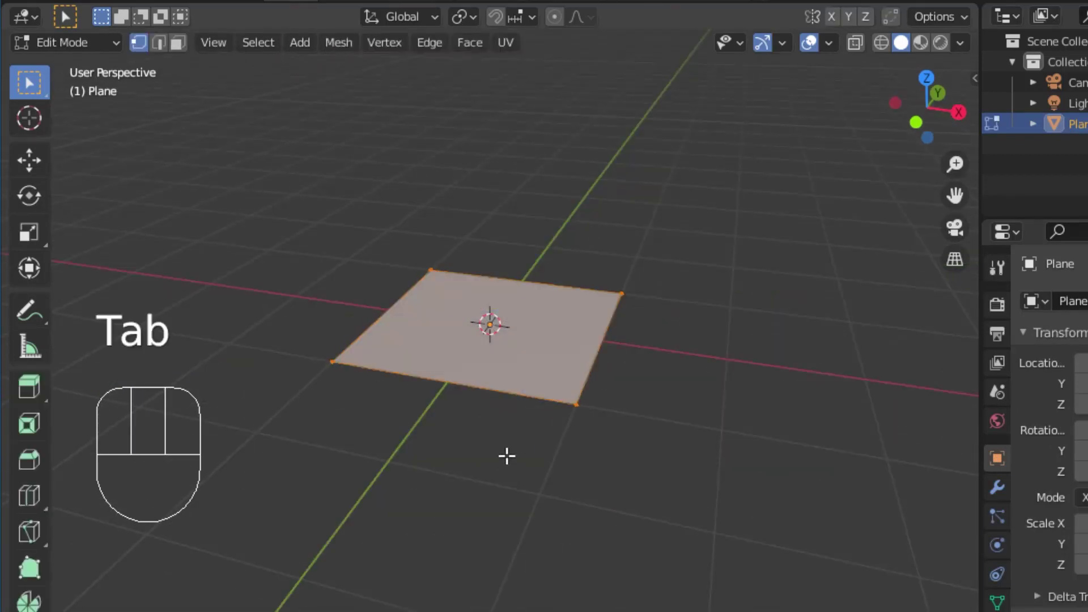
{"action": "key", "text": "ctrl+e"}
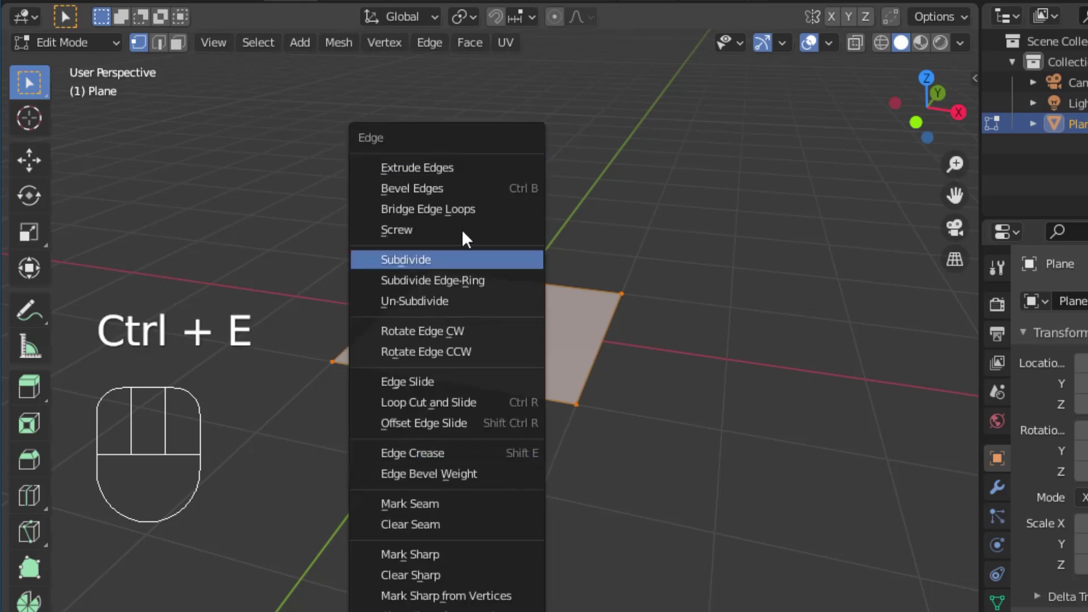
{"action": "left_click", "coordinate": [446, 261]}
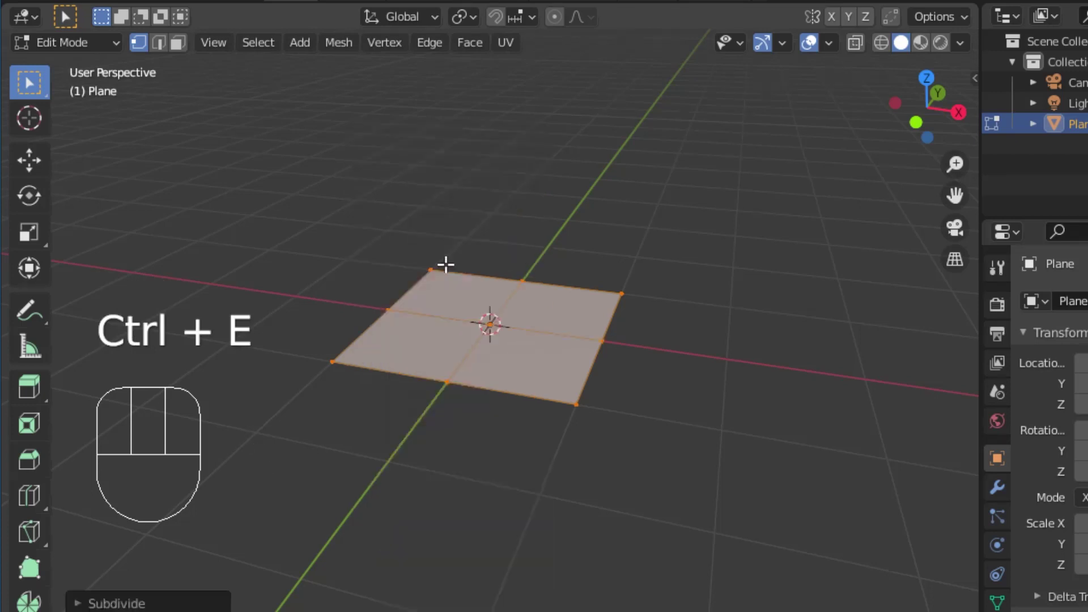
{"action": "left_click", "coordinate": [77, 606]}
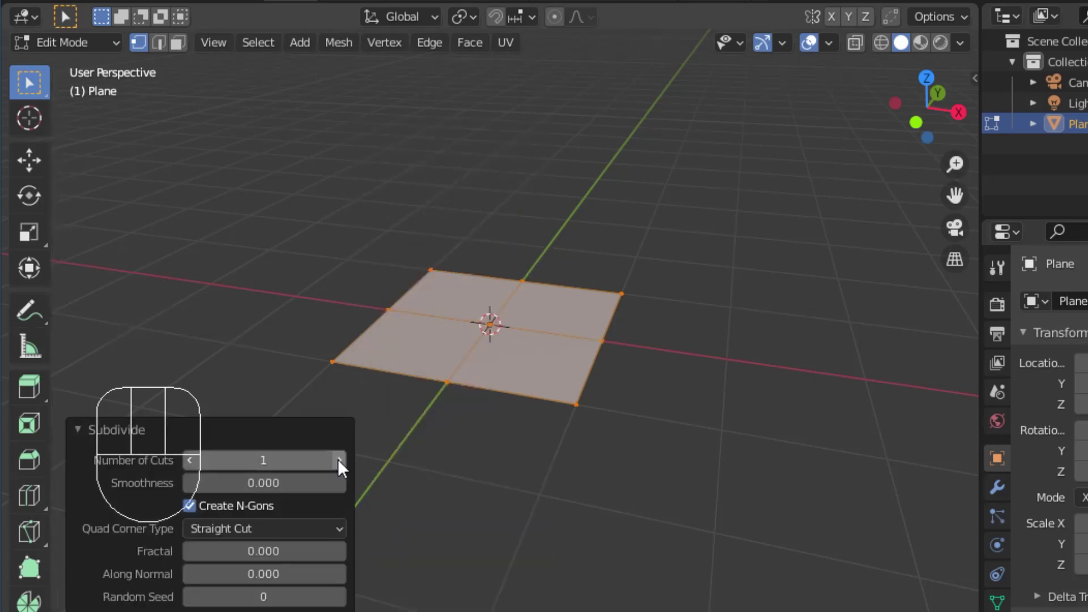
{"action": "left_click", "coordinate": [339, 460]}
{"action": "left_click", "coordinate": [339, 461]}
{"action": "left_click", "coordinate": [339, 460]}
{"action": "left_click", "coordinate": [339, 460]}
{"action": "left_click", "coordinate": [339, 460]}
{"action": "left_click", "coordinate": [339, 461]}
{"action": "left_click", "coordinate": [339, 460]}
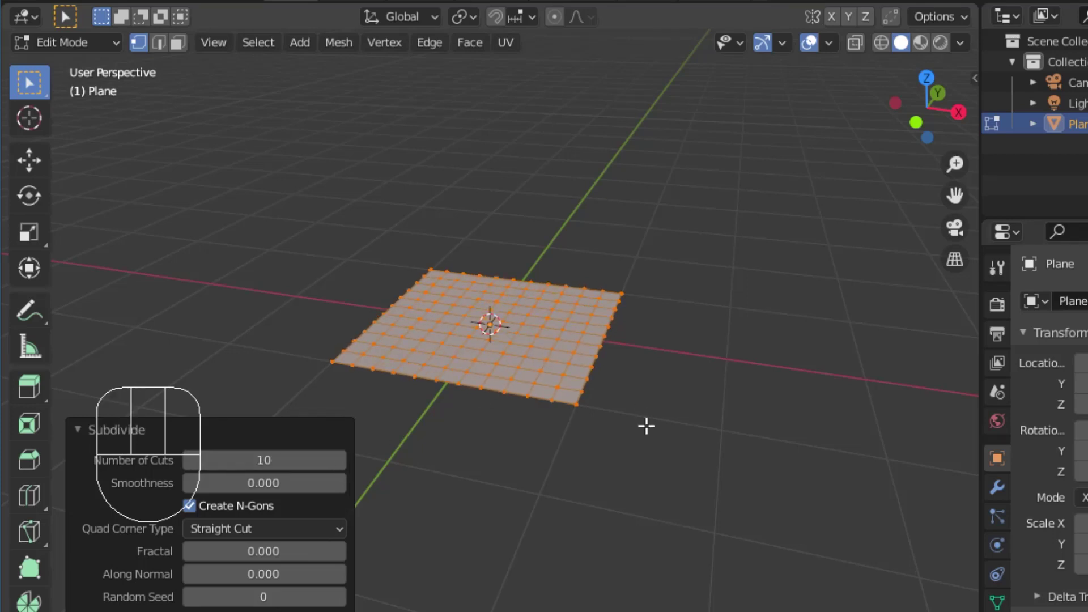
{"action": "left_click", "coordinate": [338, 462]}
{"action": "left_click", "coordinate": [669, 440]}
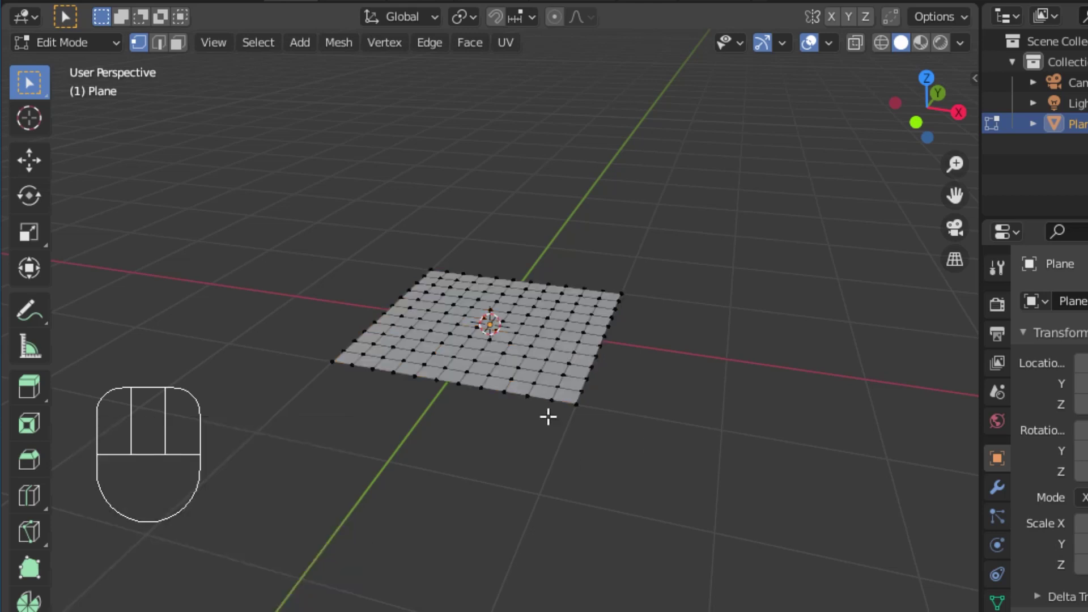
{"action": "middle_click_drag", "start_coordinate": [549, 416], "coordinate": [513, 418]}
{"action": "key", "text": "Tab"}
{"action": "scroll", "coordinate": [615, 445], "scroll_direction": "up", "scroll_amount": 4}
{"action": "scroll", "coordinate": [601, 436], "scroll_direction": "down", "scroll_amount": 3}
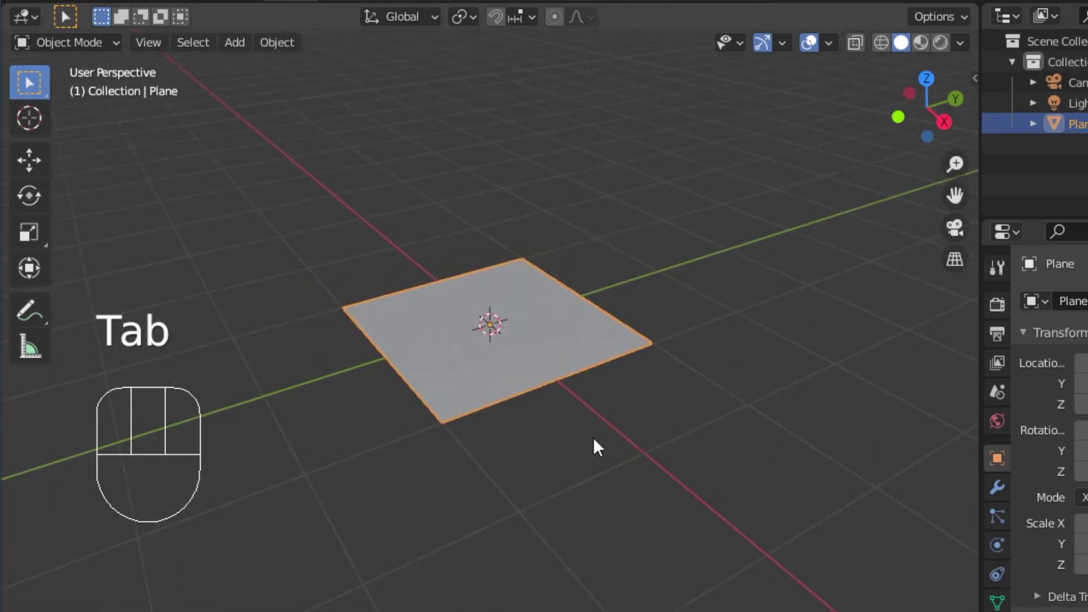
Add a Wave modifier to the plane and play the animation.
{"action": "middle_click_drag", "start_coordinate": [533, 461], "coordinate": [581, 462]}
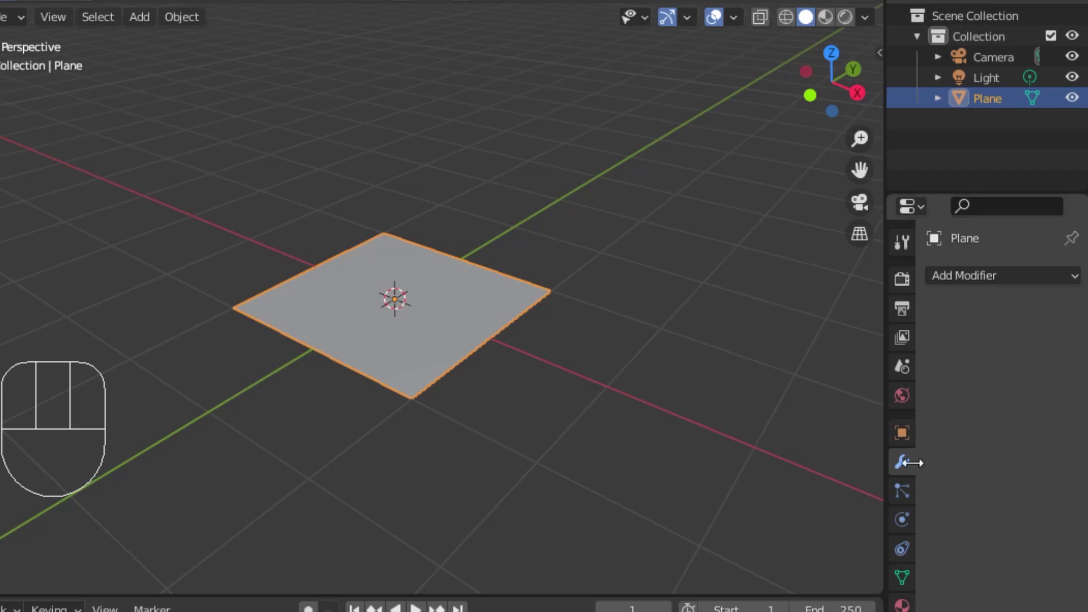
{"action": "left_click", "coordinate": [992, 276]}
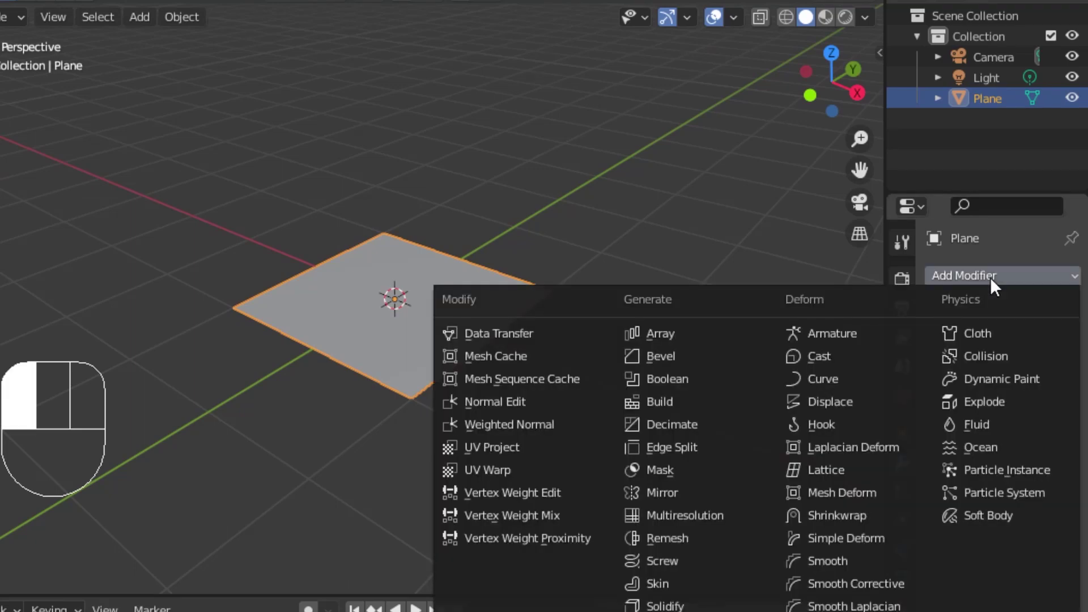
{"action": "mouse_move", "coordinate": [828, 605]}
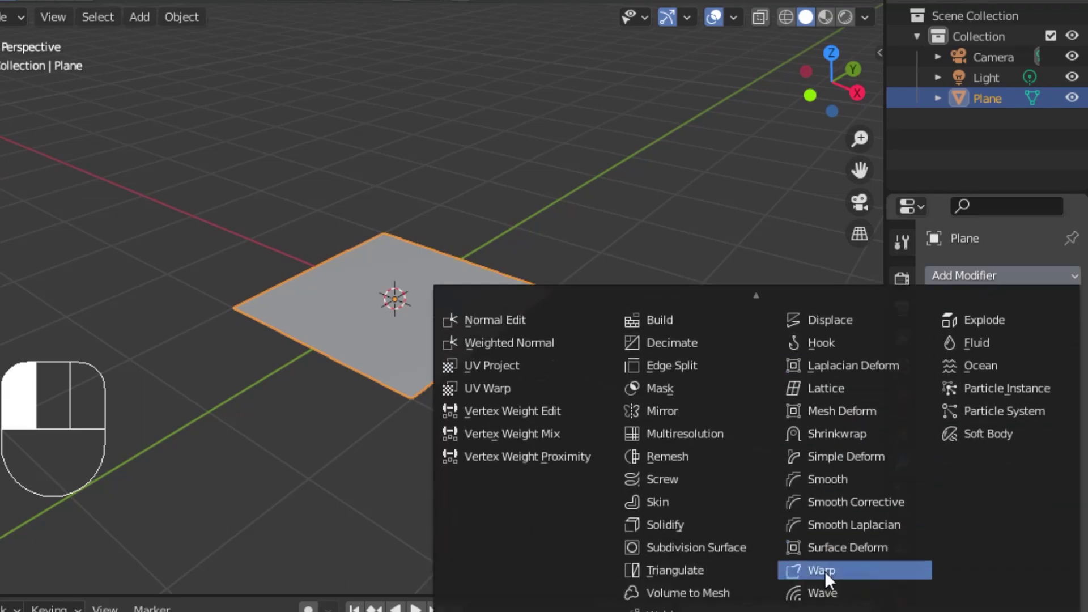
{"action": "left_click", "coordinate": [825, 586]}
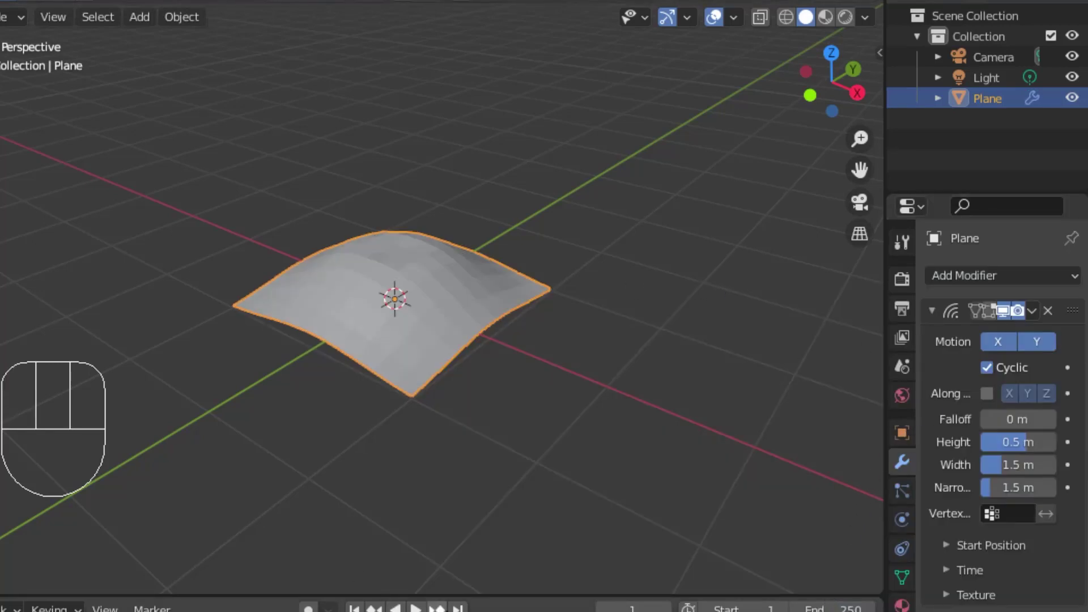
{"action": "left_click", "coordinate": [415, 608]}
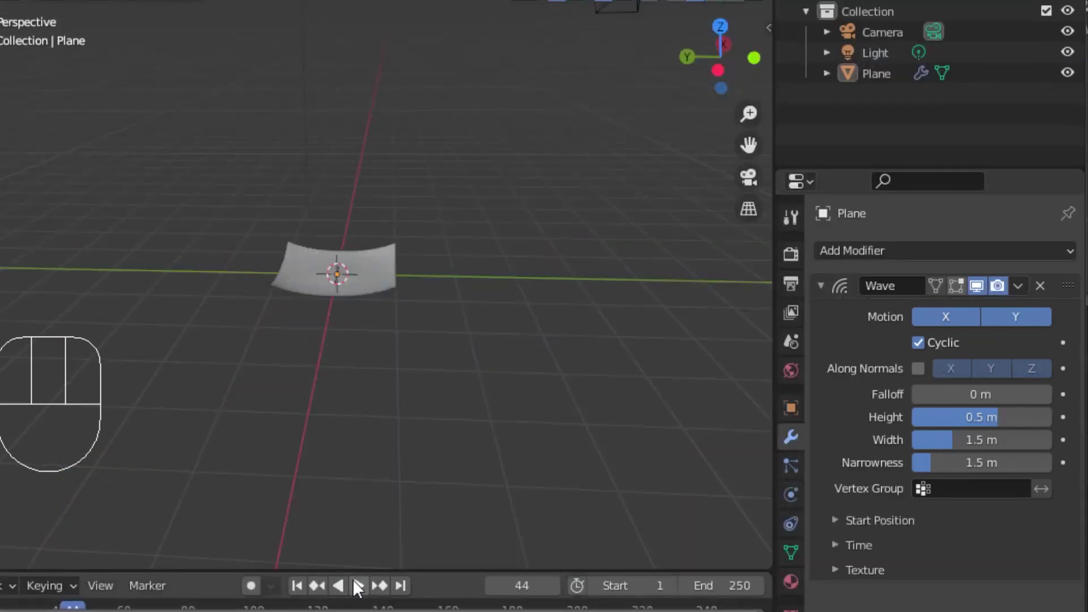
{"action": "left_click", "coordinate": [357, 586]}
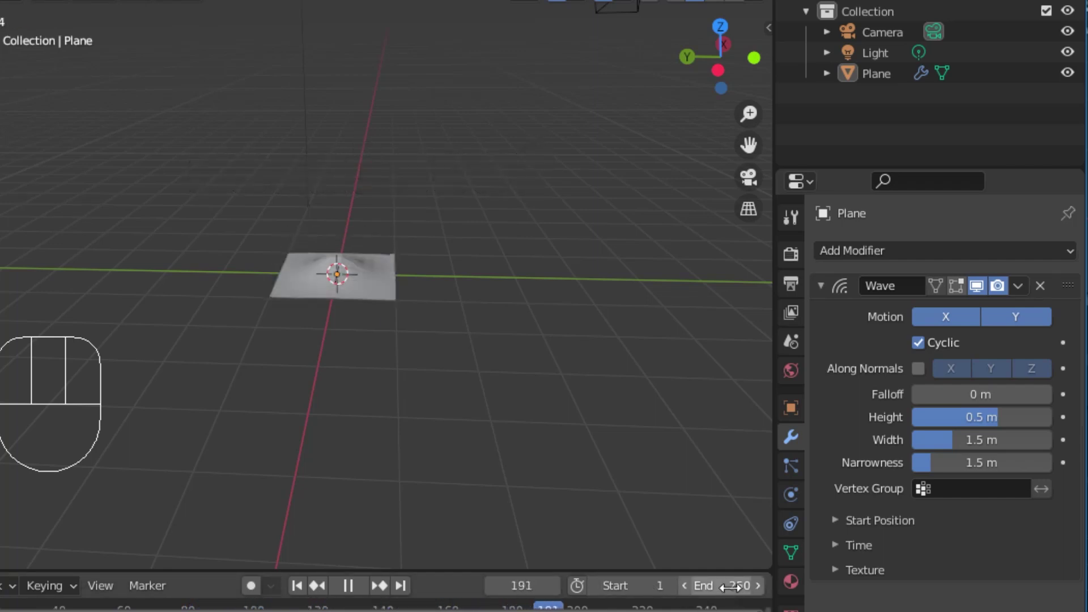
Set the animation's end frame to 50.
{"action": "left_click", "coordinate": [730, 587]}
{"action": "key", "text": "BackSpace"}
{"action": "key", "text": "BackSpace"}
{"action": "key", "text": "BackSpace"}
{"action": "type", "text": "50"}
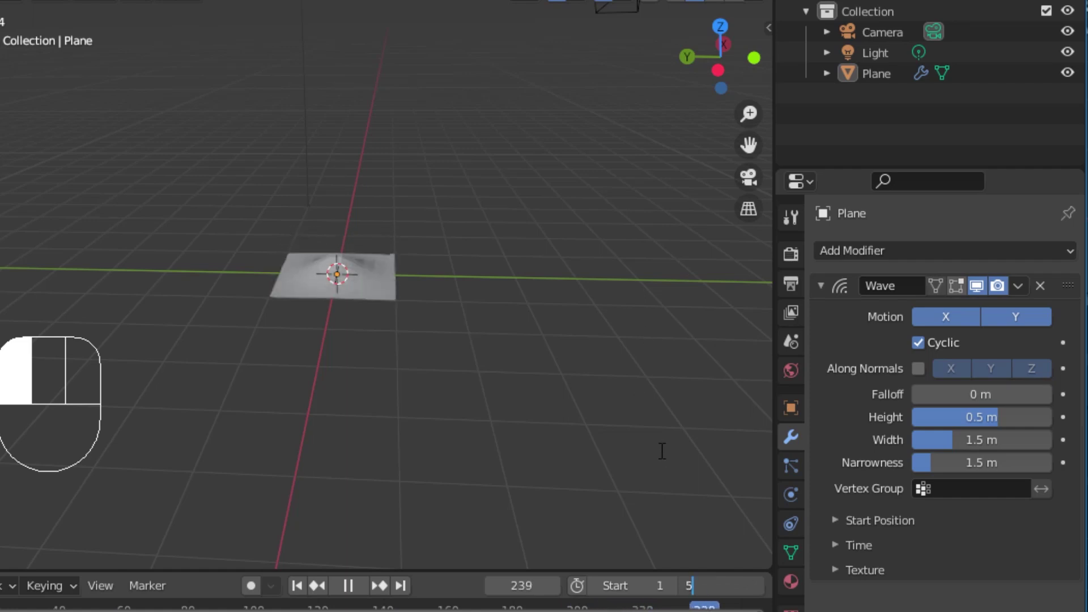
{"action": "key", "text": "Return"}
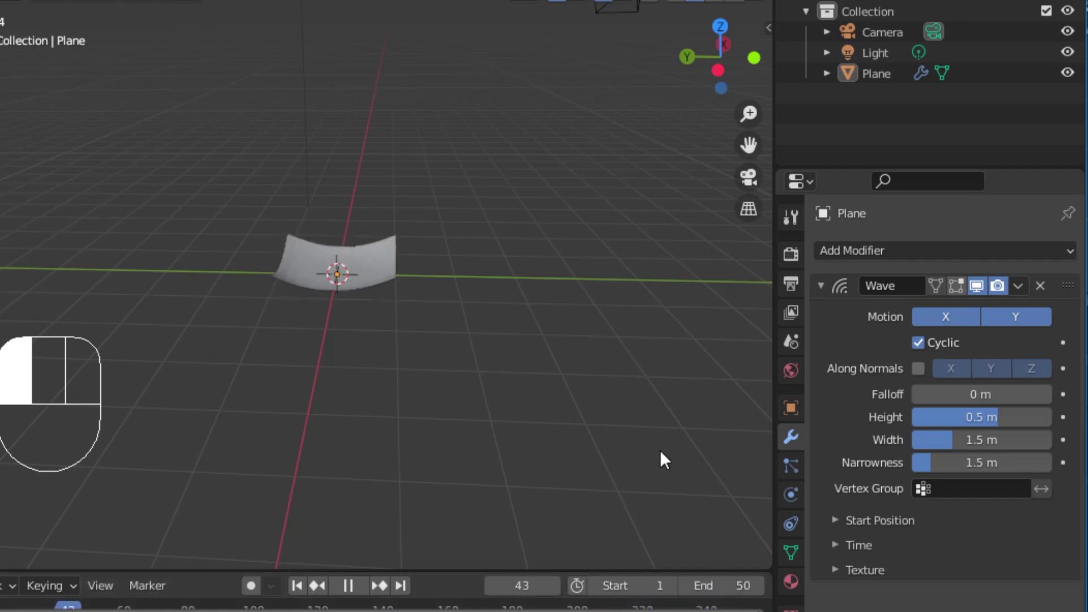
Set the animation's end frame to 60.
{"action": "left_click", "coordinate": [712, 588]}
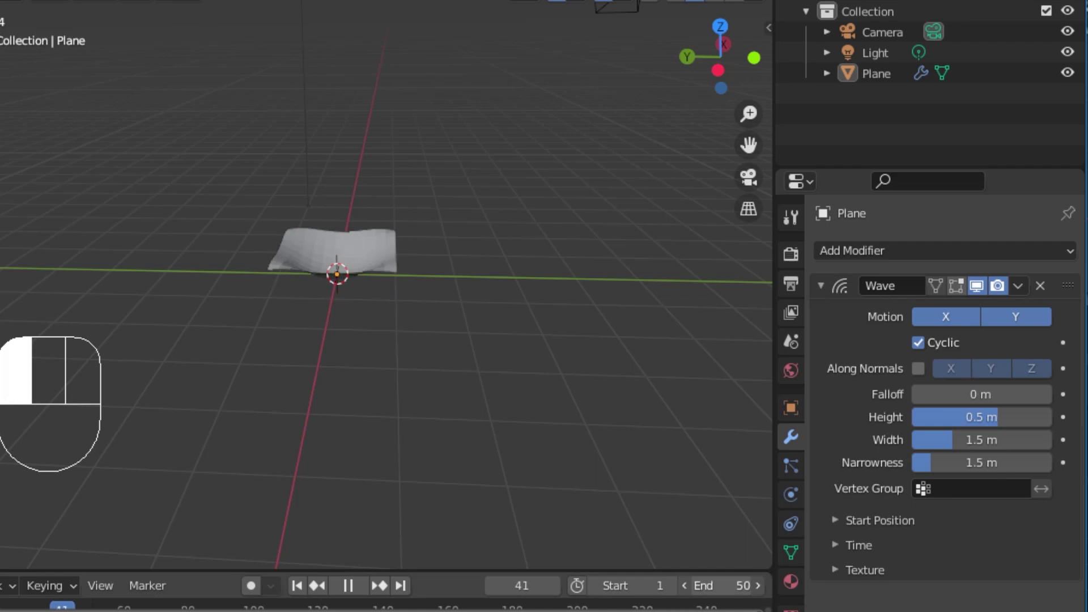
{"action": "type", "text": "60"}
{"action": "key", "text": "Return"}
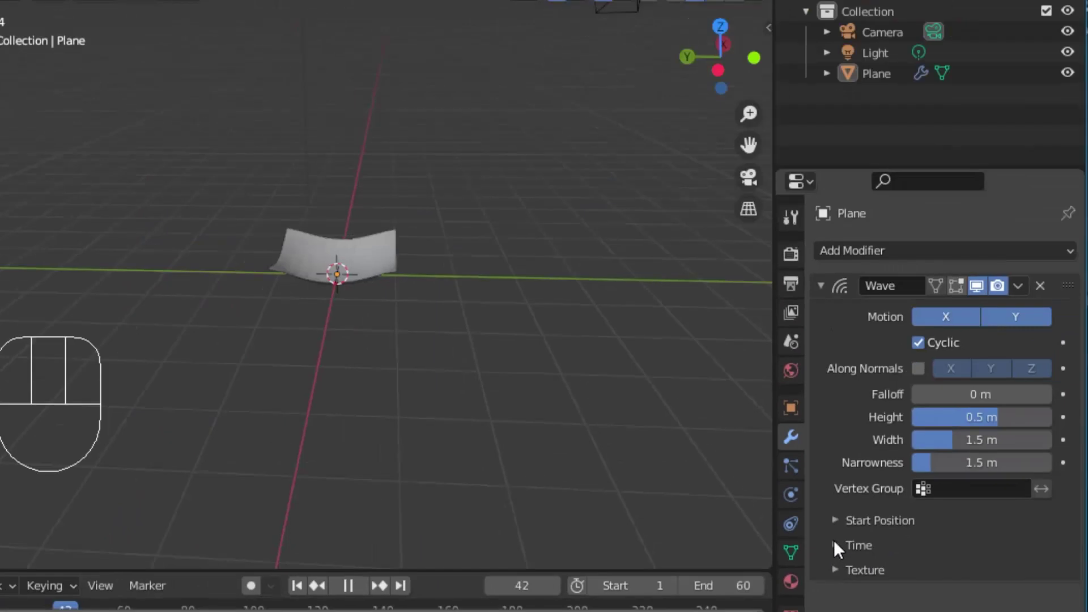
Set the Wave modifier's speed to 0.10 and its time offset to -50.
{"action": "left_click", "coordinate": [837, 545]}
{"action": "scroll", "coordinate": [894, 551], "scroll_direction": "down", "scroll_amount": 3}
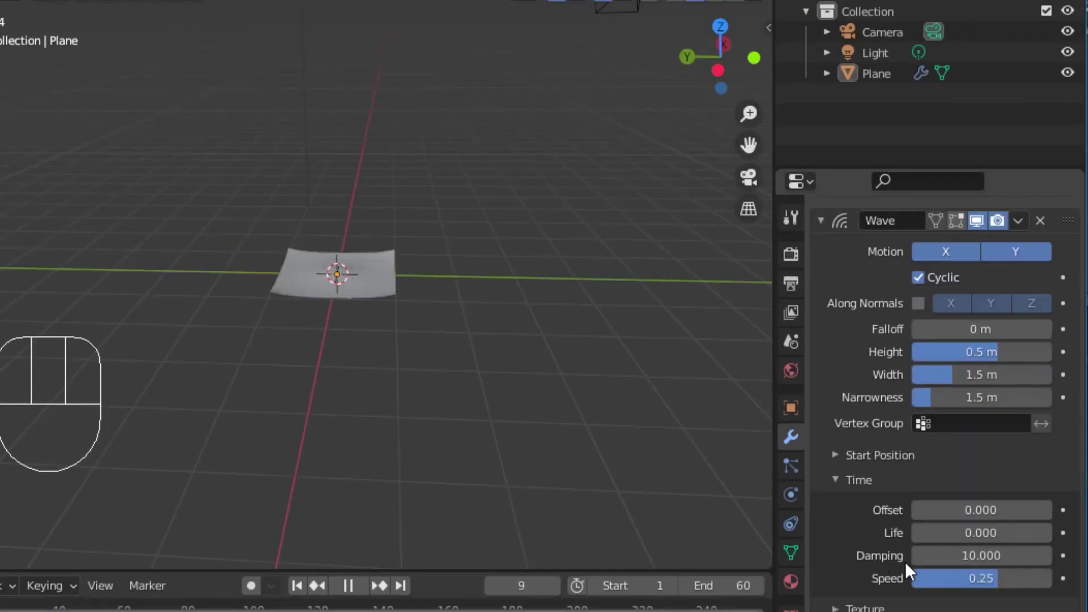
{"action": "left_click", "coordinate": [986, 578]}
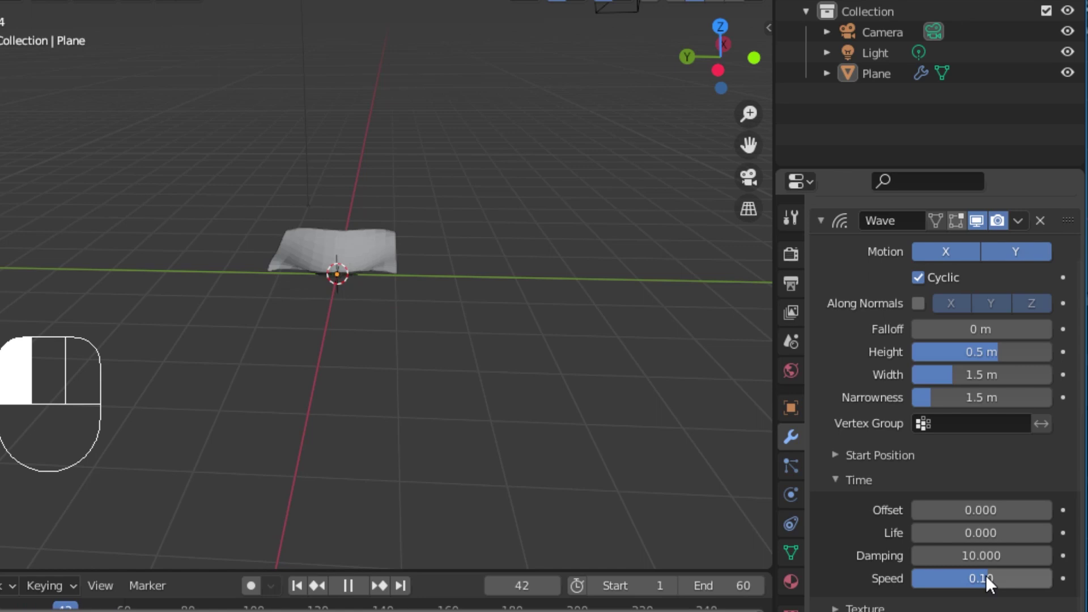
{"action": "left_click", "coordinate": [970, 509]}
{"action": "type", "text": "0.0"}
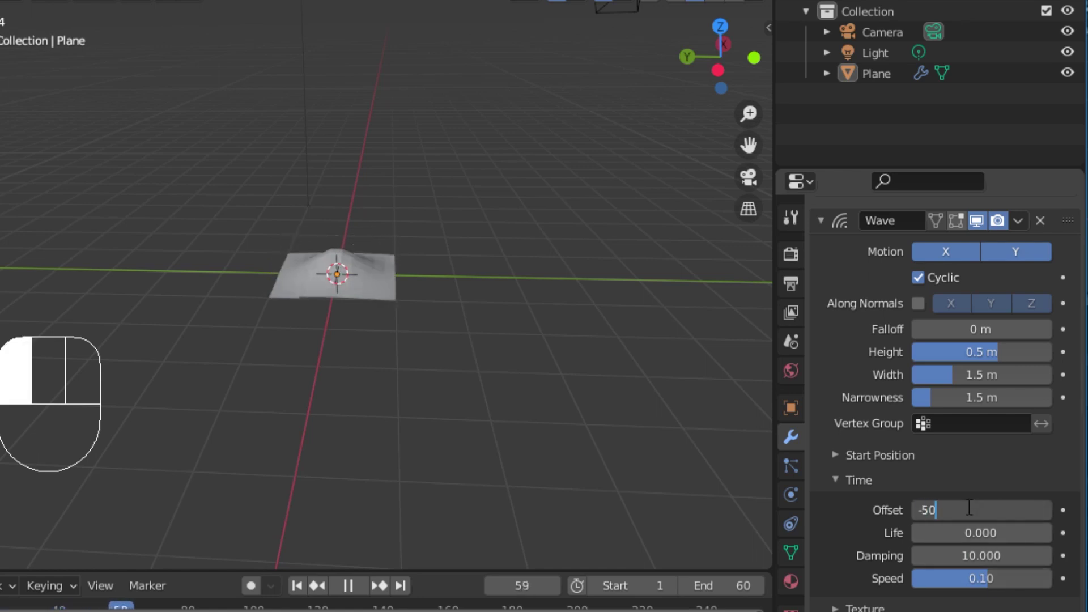
{"action": "key", "text": "Return"}
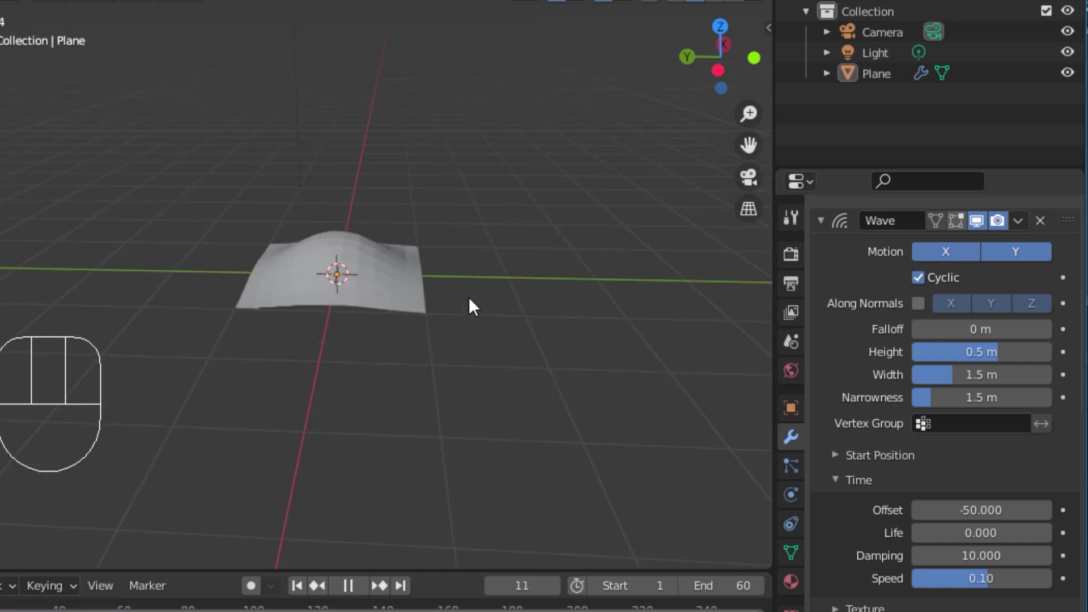
Turn on instancing on vertices in the plane's object properties.
{"action": "middle_click_drag", "start_coordinate": [452, 315], "coordinate": [525, 321]}
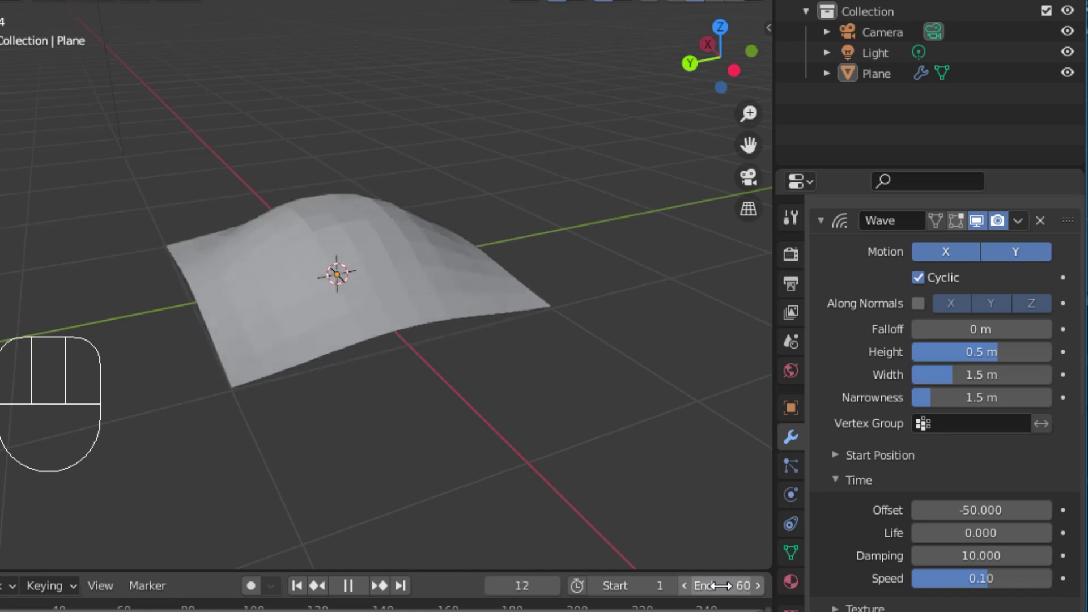
{"action": "middle_click_drag", "start_coordinate": [450, 444], "coordinate": [474, 440]}
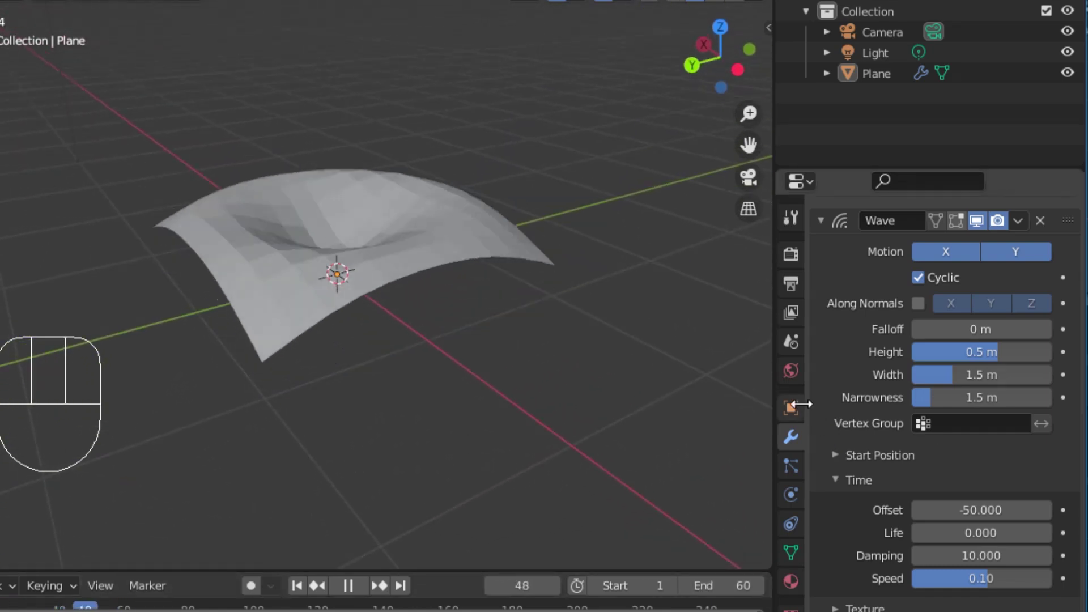
{"action": "left_click", "coordinate": [791, 408]}
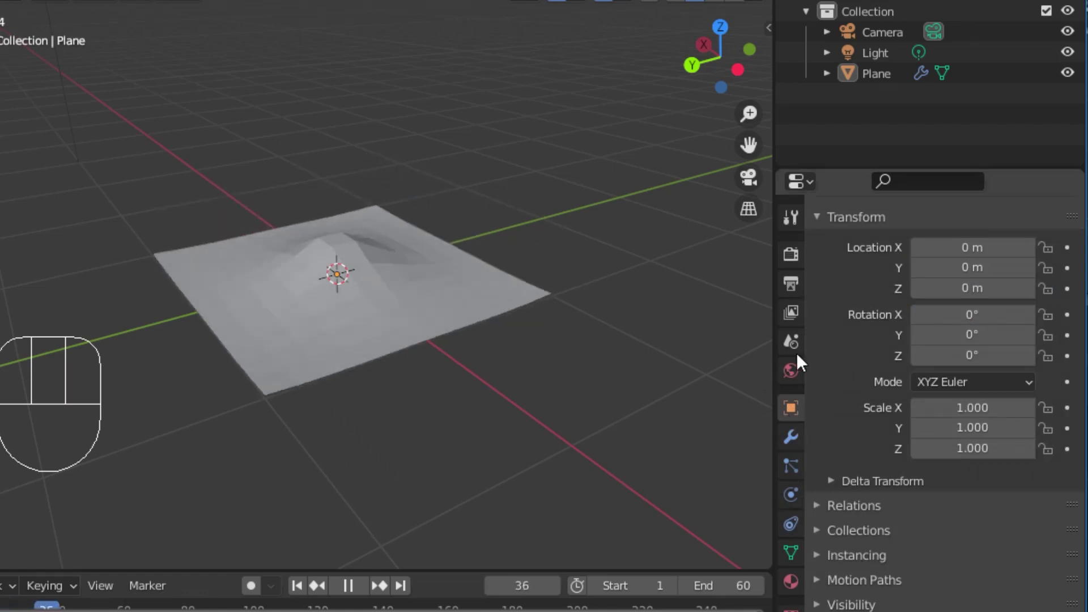
{"action": "left_click", "coordinate": [828, 557]}
{"action": "scroll", "coordinate": [890, 536], "scroll_direction": "down", "scroll_amount": 2}
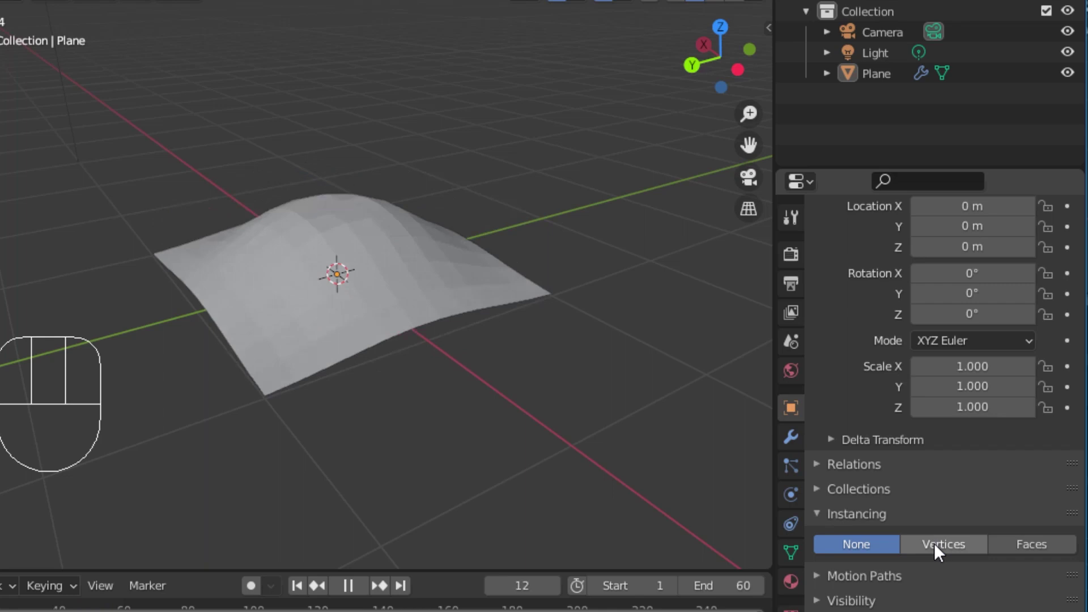
{"action": "left_click", "coordinate": [927, 542]}
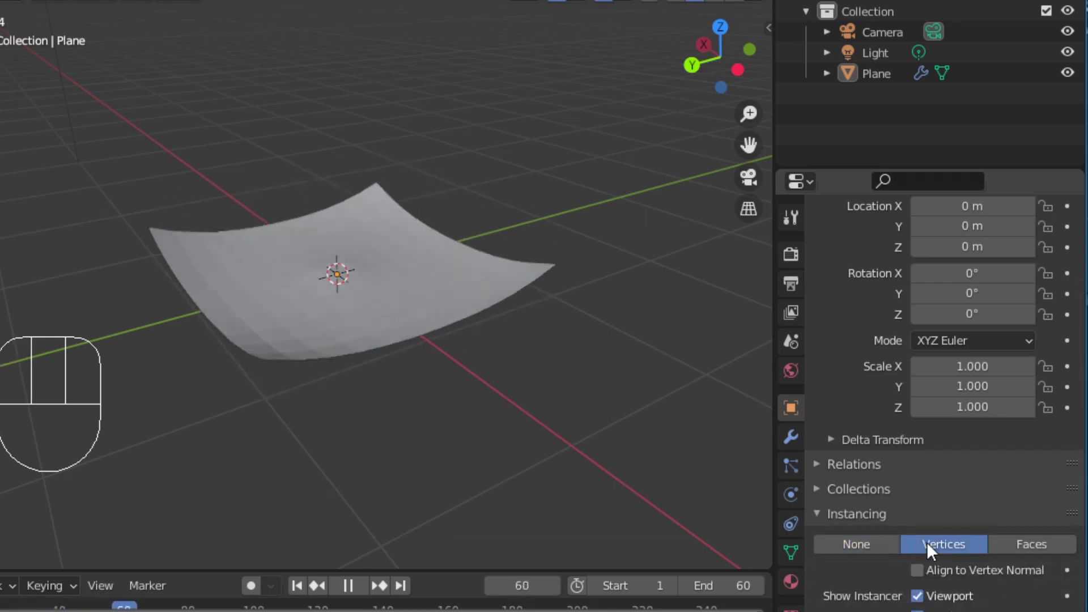
{"action": "scroll", "coordinate": [919, 499], "scroll_direction": "down", "scroll_amount": 2}
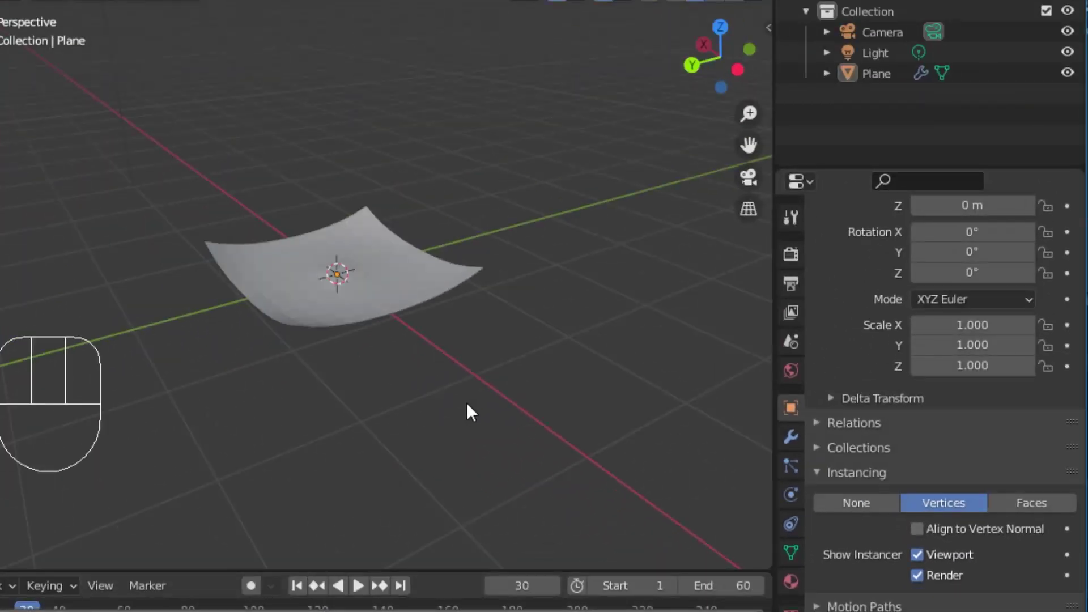
Add a Ball metaball to the scene at the origin.
{"action": "middle_click_drag", "start_coordinate": [392, 417], "coordinate": [428, 431]}
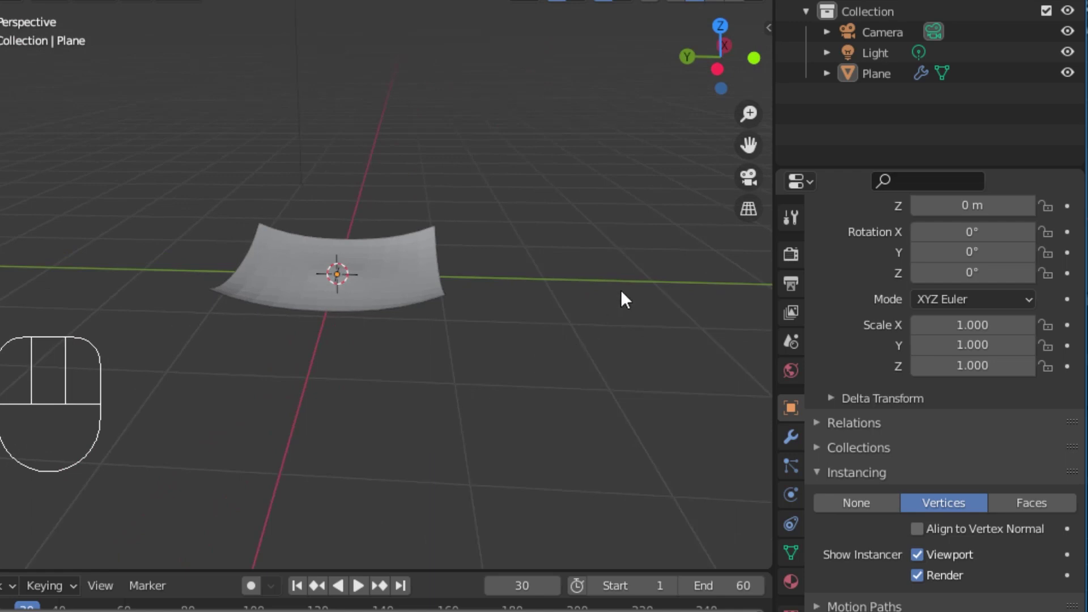
{"action": "key", "text": "shift+a"}
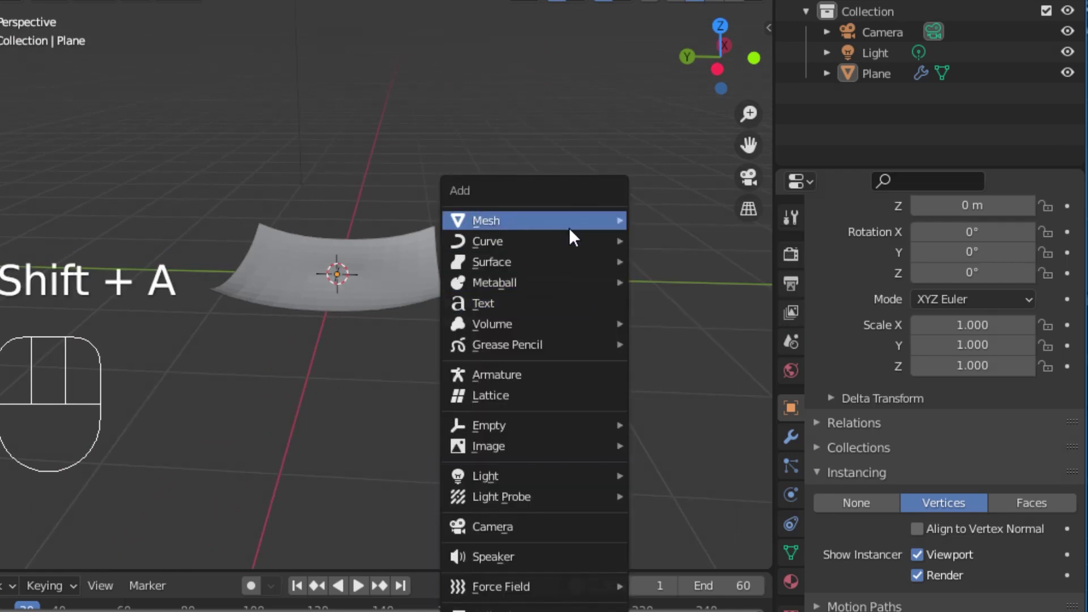
{"action": "mouse_move", "coordinate": [572, 214]}
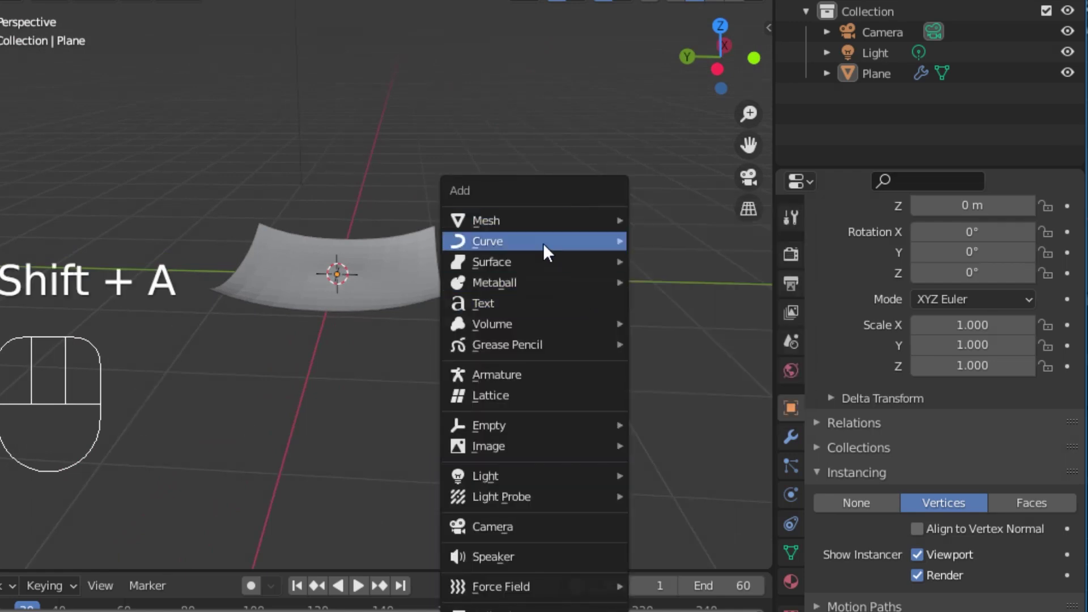
{"action": "mouse_move", "coordinate": [536, 282]}
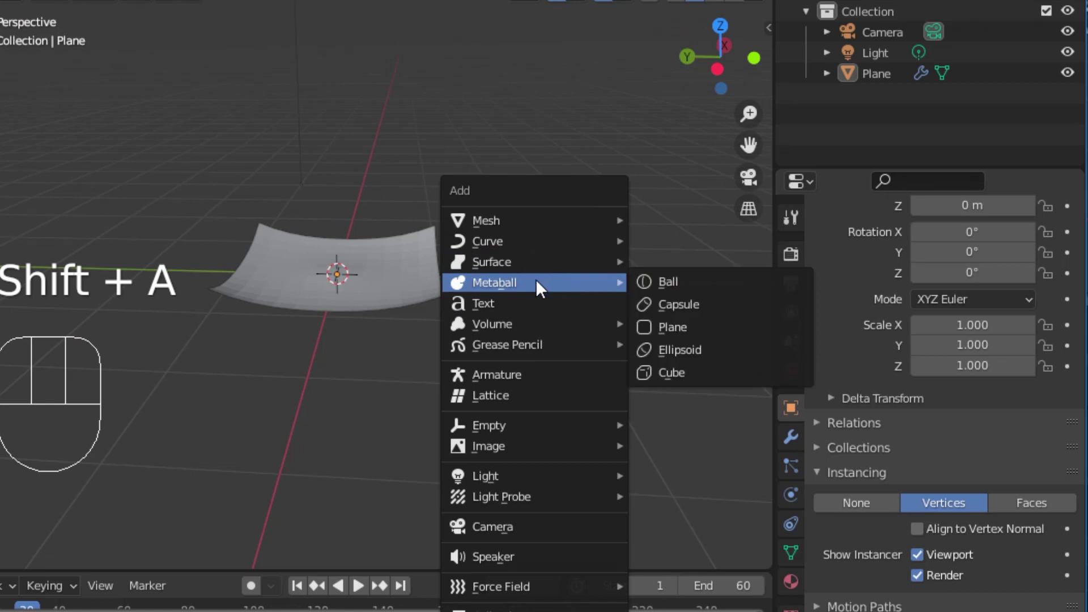
{"action": "left_click", "coordinate": [654, 284]}
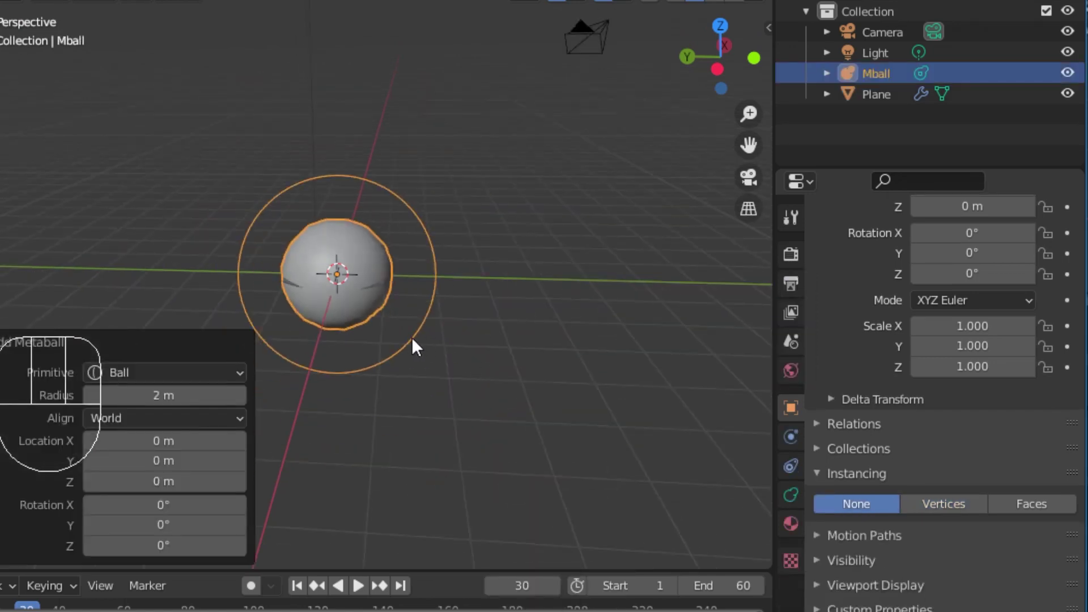
Move the metaball away from the plane along negative Y by about 5.9 m and a further 15.9 m.
{"action": "key", "text": "g"}
{"action": "left_click", "coordinate": [686, 329]}
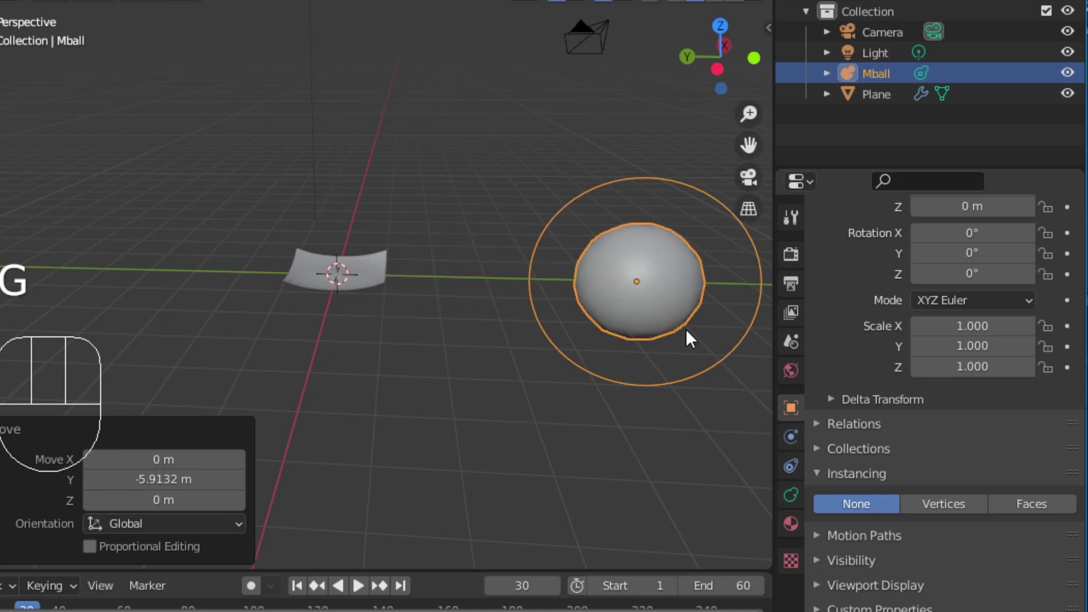
{"action": "scroll", "coordinate": [641, 339], "scroll_direction": "down", "scroll_amount": 4}
{"action": "key", "text": "g"}
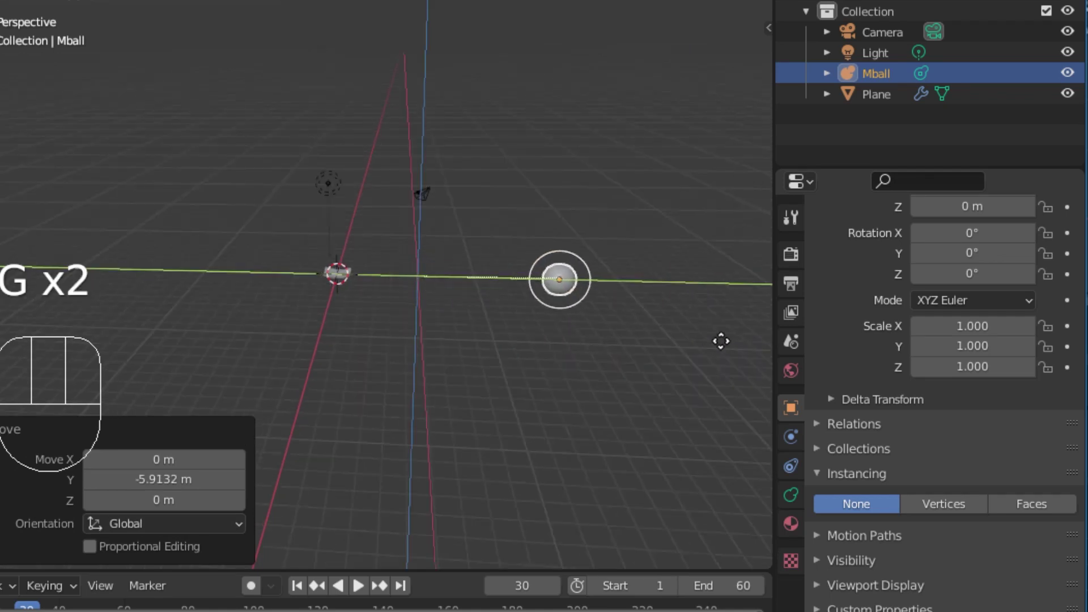
{"action": "key", "text": "Return"}
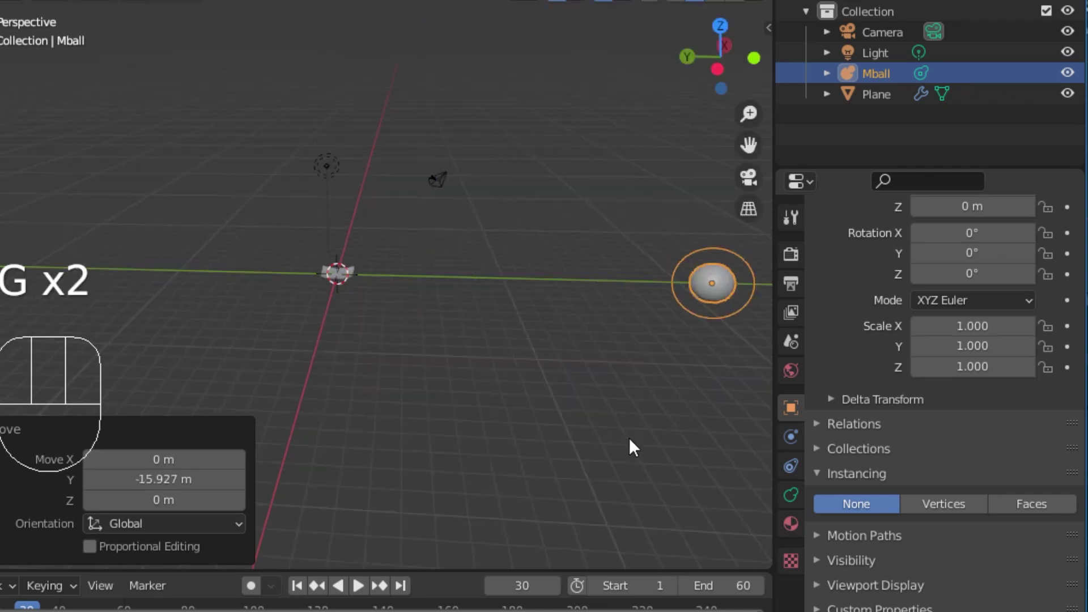
Scale the plane up uniformly by a factor of about 12.4.
{"action": "left_click", "coordinate": [322, 274]}
{"action": "key", "text": "s"}
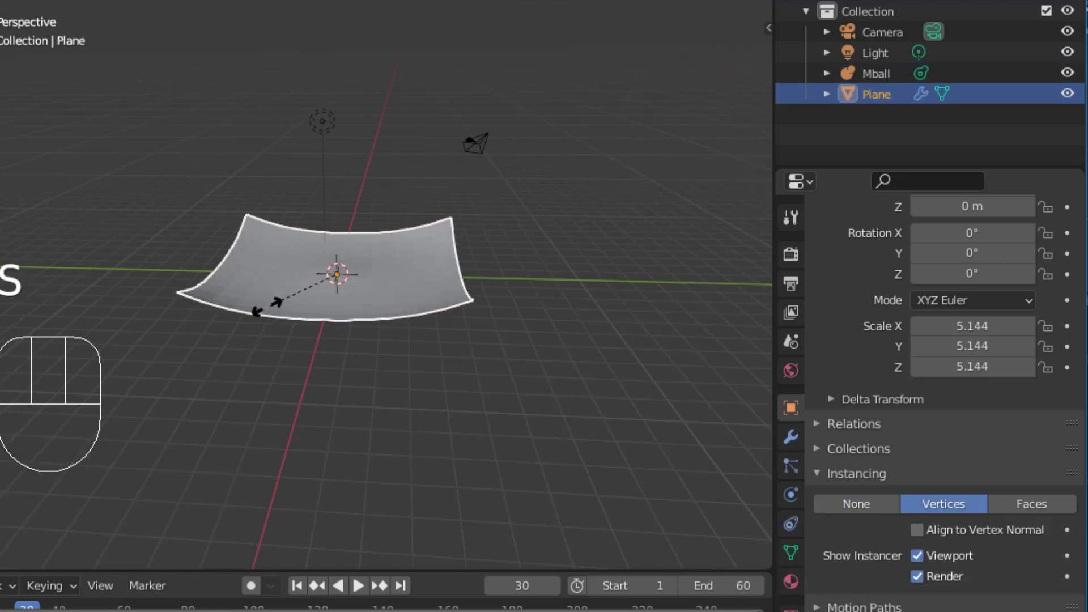
{"action": "left_click", "coordinate": [173, 356]}
{"action": "scroll", "coordinate": [424, 357], "scroll_direction": "down", "scroll_amount": 4}
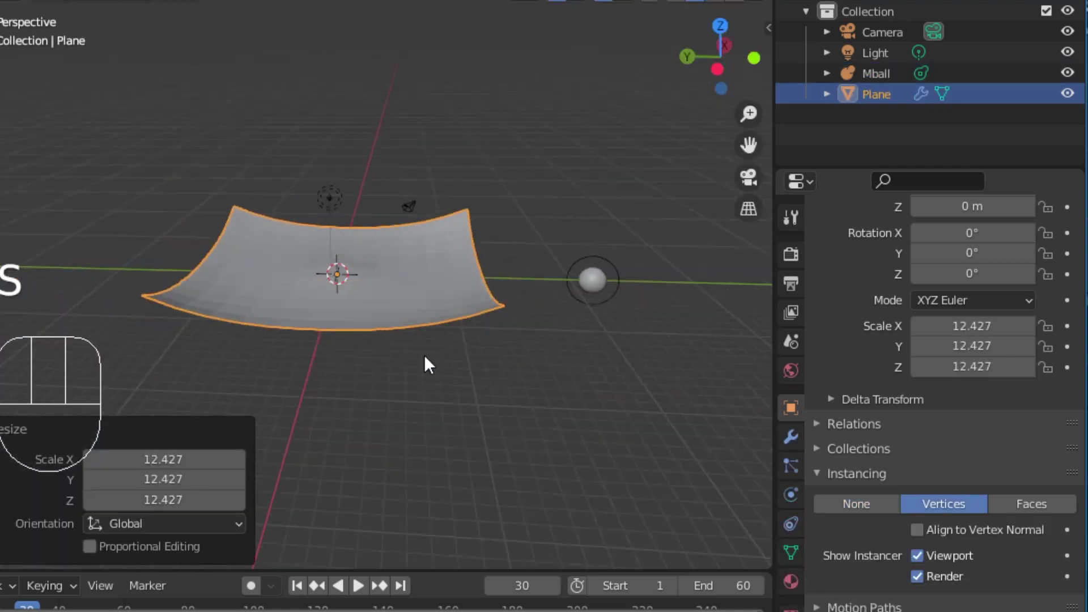
Move the metaball about 15.7 m farther from the enlarged plane along negative Y.
{"action": "middle_click_drag", "start_coordinate": [481, 357], "coordinate": [399, 314], "text": "shift"}
{"action": "left_click", "coordinate": [400, 302]}
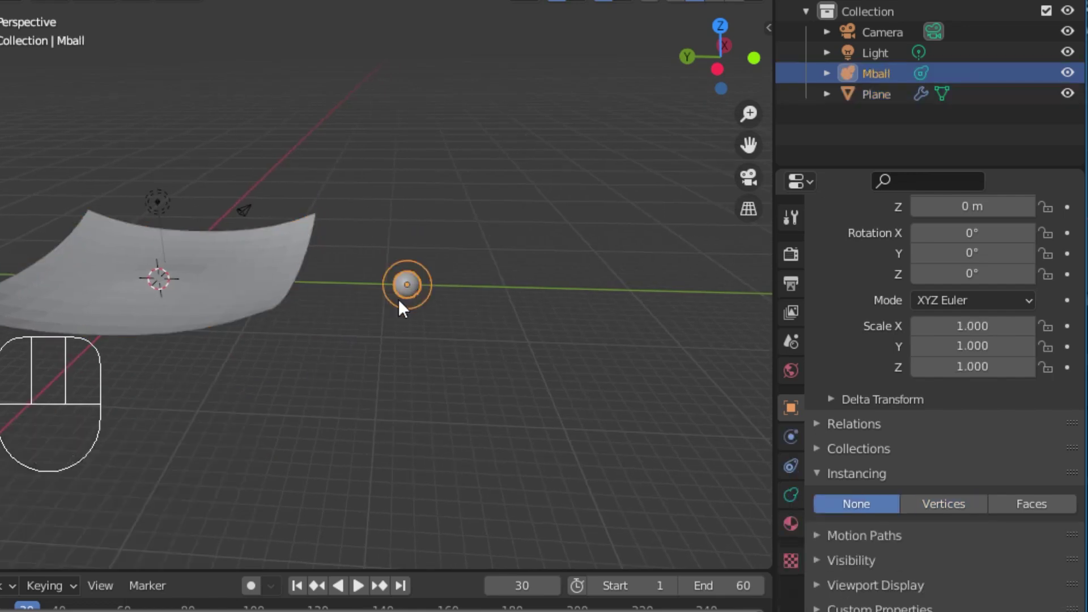
{"action": "left_click", "coordinate": [575, 335]}
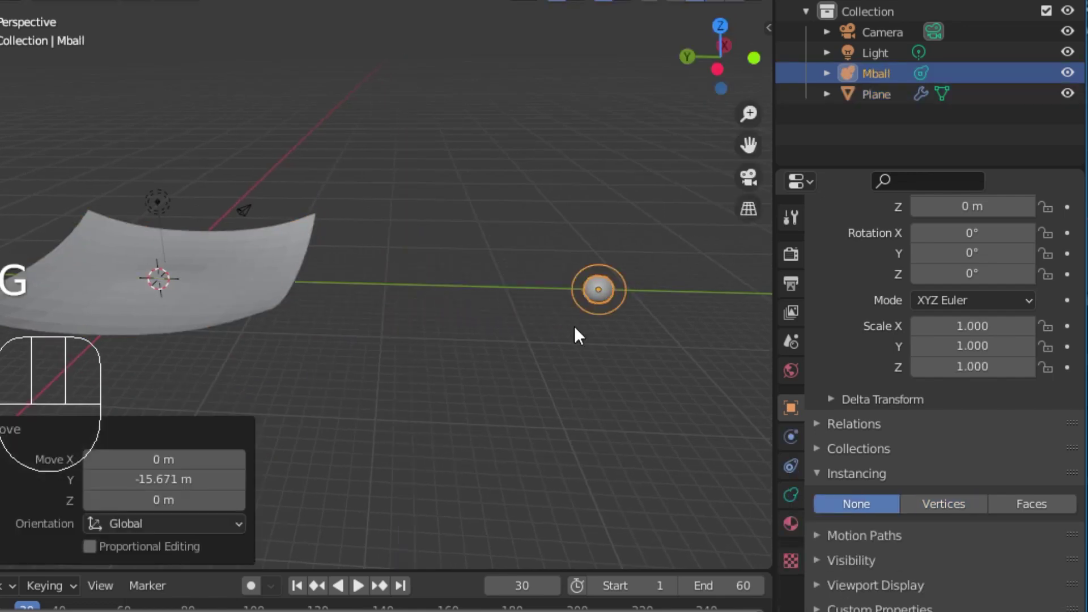
Duplicate the metaball twice close to the original to try how the balls merge, and undo both copies.
{"action": "middle_click_drag", "start_coordinate": [567, 349], "coordinate": [333, 347], "text": "shift"}
{"action": "scroll", "coordinate": [349, 339], "scroll_direction": "up", "scroll_amount": 5}
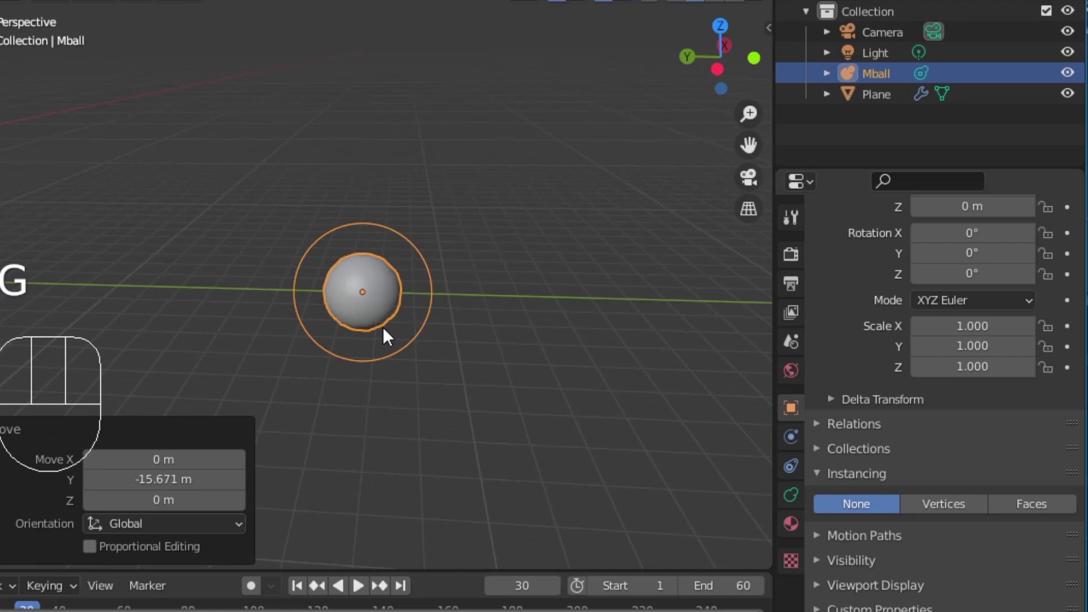
{"action": "scroll", "coordinate": [392, 329], "scroll_direction": "up", "scroll_amount": 3}
{"action": "key", "text": "shift+a"}
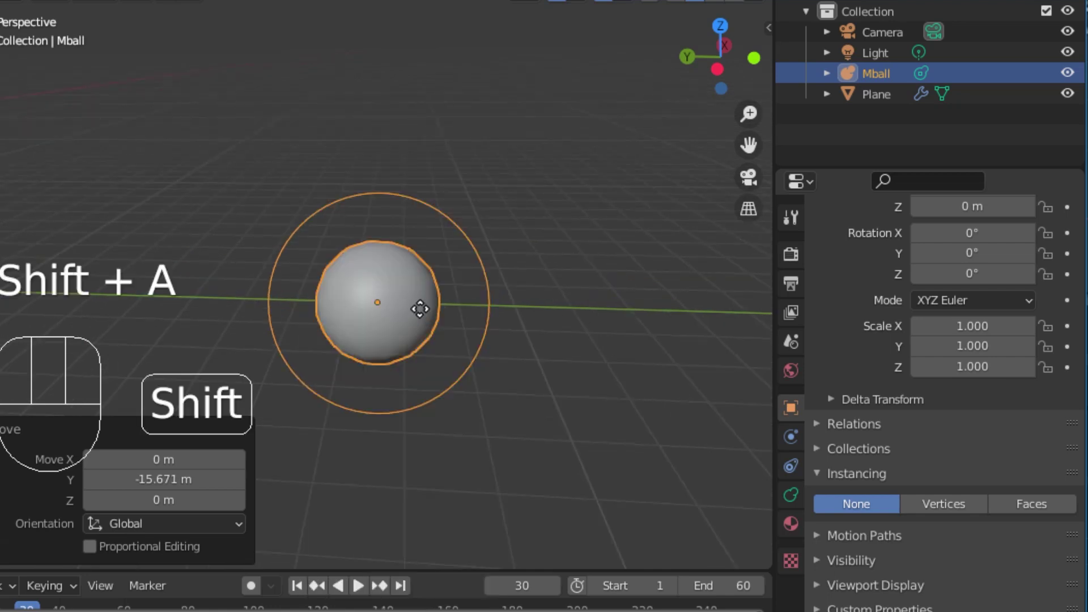
{"action": "key", "text": "shift+d"}
{"action": "left_click", "coordinate": [314, 246]}
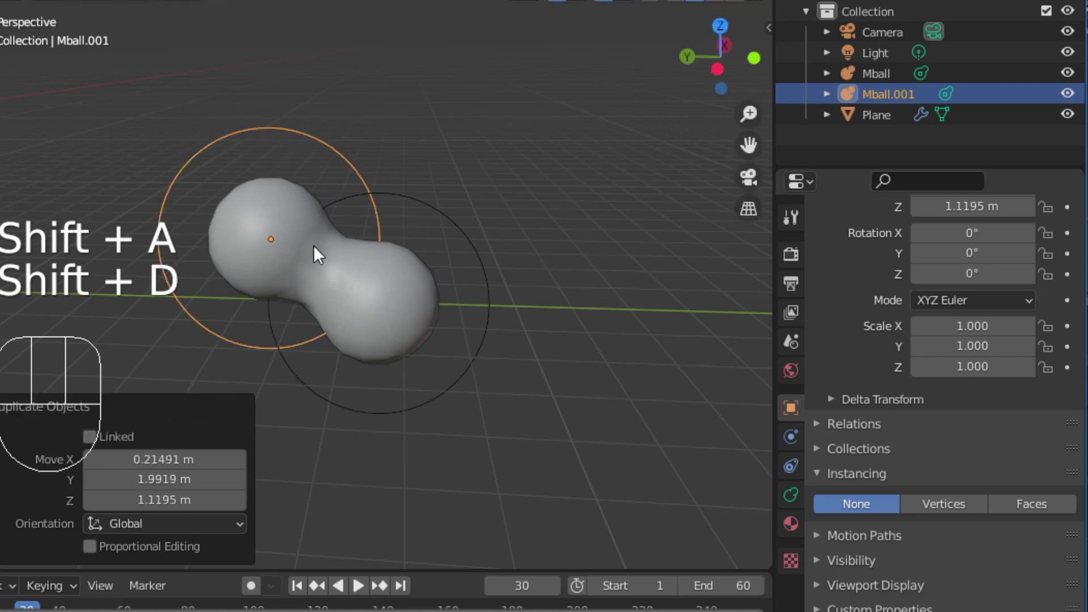
{"action": "key", "text": "shift+d"}
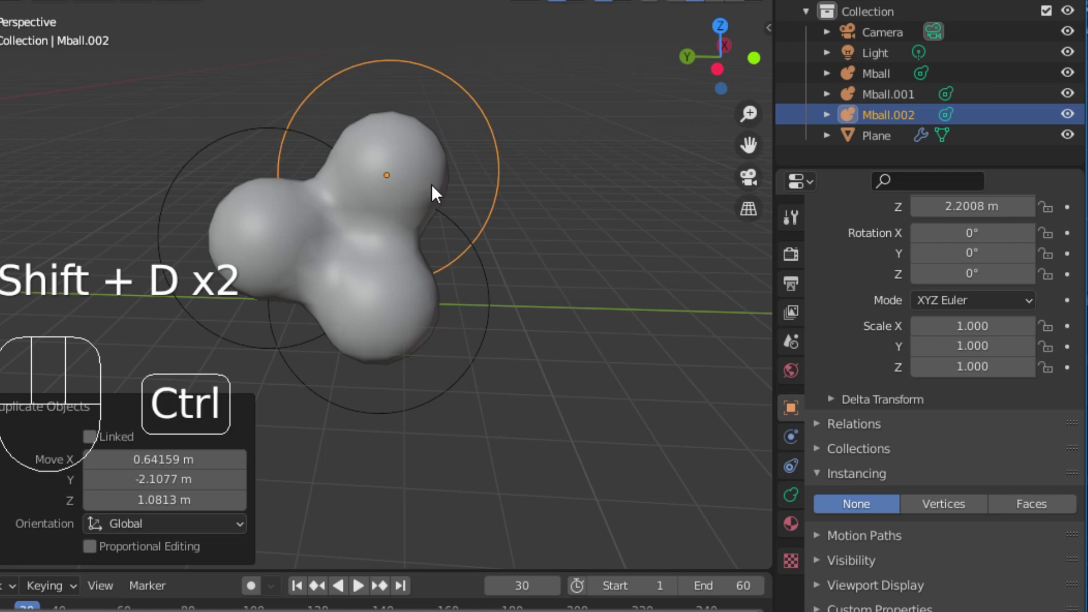
{"action": "key", "text": "ctrl+z"}
{"action": "key", "text": "ctrl+z"}
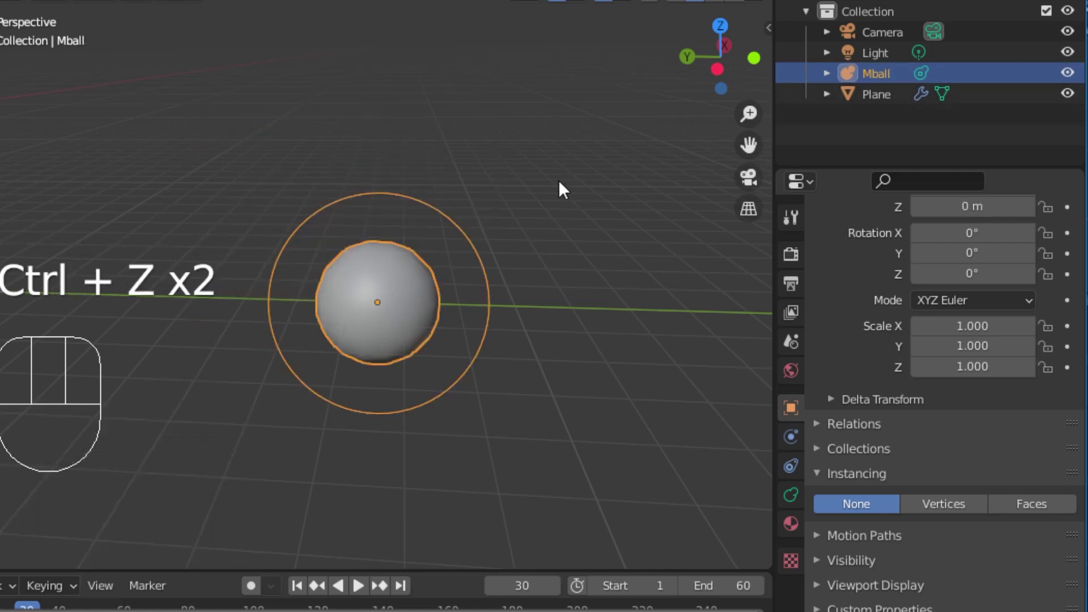
Move the metaball another 13.8 m or so along negative Y, clear of the plane.
{"action": "scroll", "coordinate": [352, 227], "scroll_direction": "down", "scroll_amount": 6}
{"action": "middle_click_drag", "start_coordinate": [264, 284], "coordinate": [438, 288], "text": "shift"}
{"action": "middle_click_drag", "start_coordinate": [343, 309], "coordinate": [425, 310], "text": "shift"}
{"action": "scroll", "coordinate": [393, 311], "scroll_direction": "down", "scroll_amount": 2}
{"action": "key", "text": "g"}
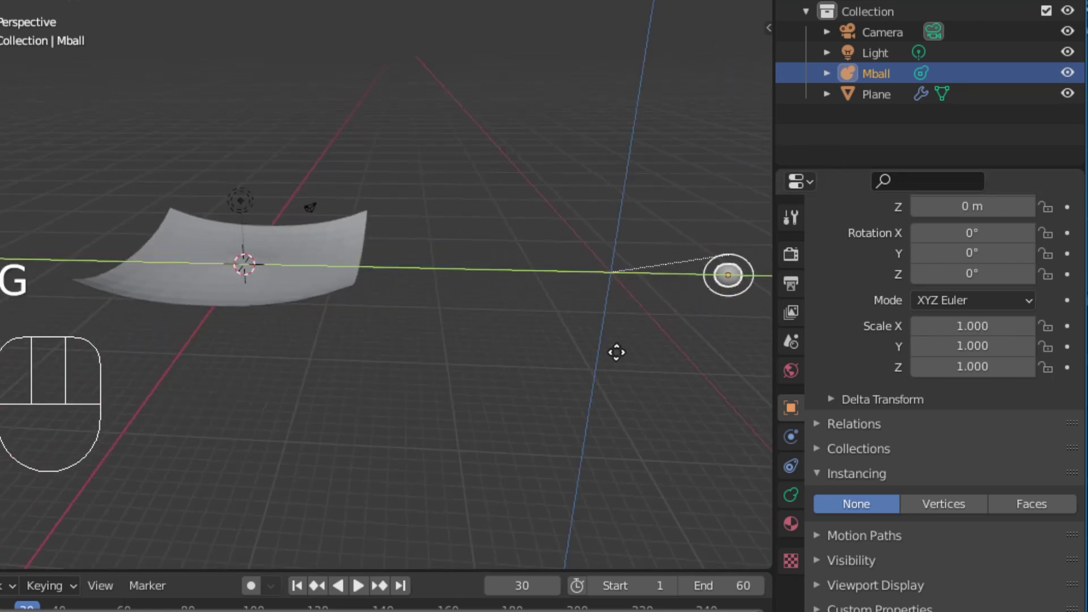
{"action": "left_click", "coordinate": [645, 360]}
{"action": "middle_click_drag", "start_coordinate": [645, 360], "coordinate": [513, 356], "text": "shift"}
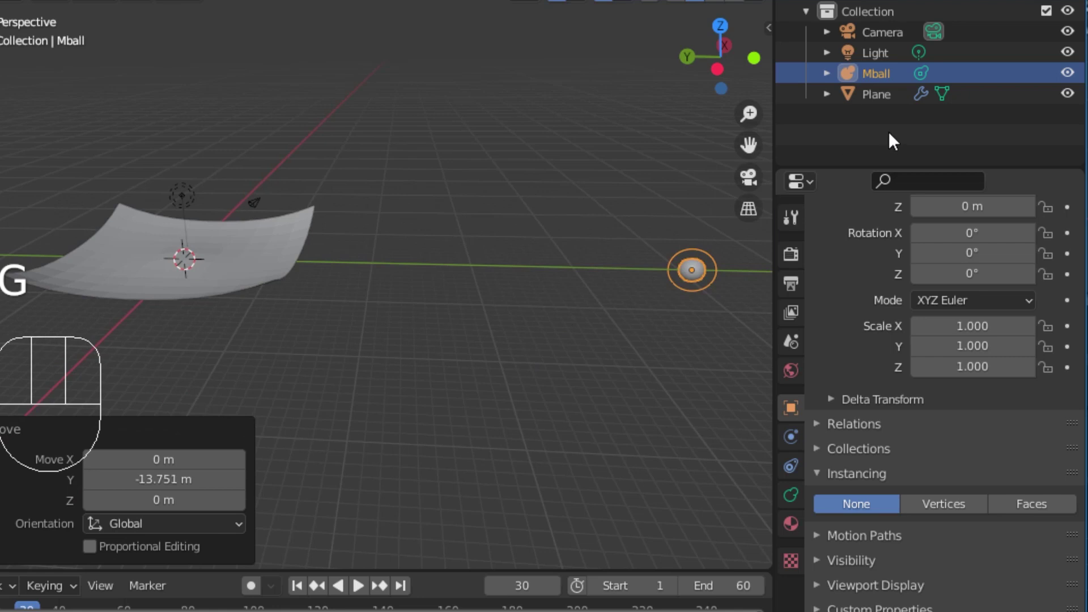
{"action": "left_click", "coordinate": [866, 96]}
{"action": "left_click", "coordinate": [873, 72]}
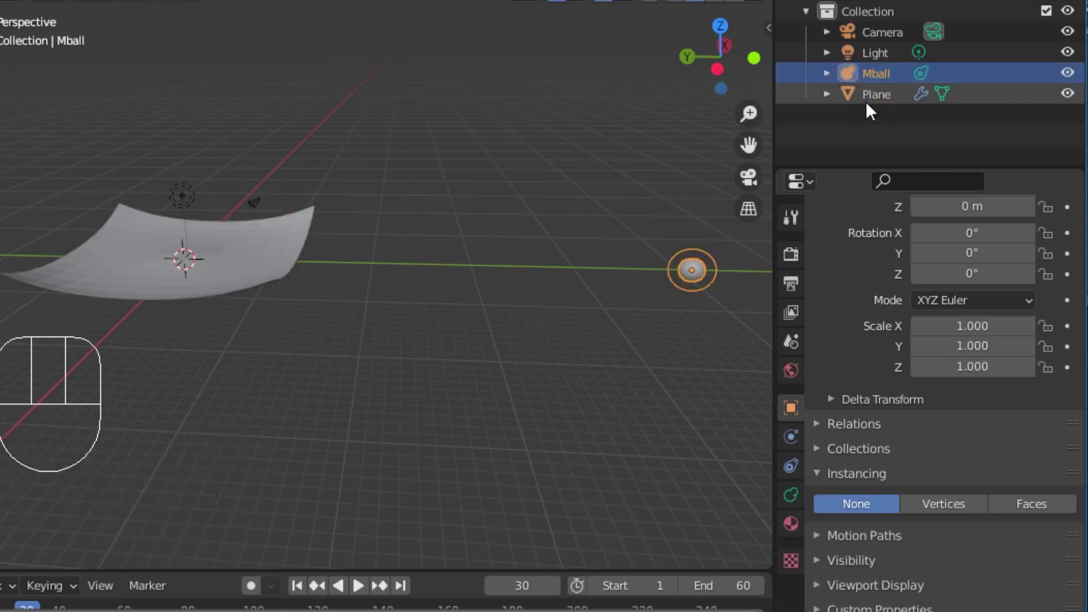
{"action": "left_click", "coordinate": [872, 96], "text": "shift"}
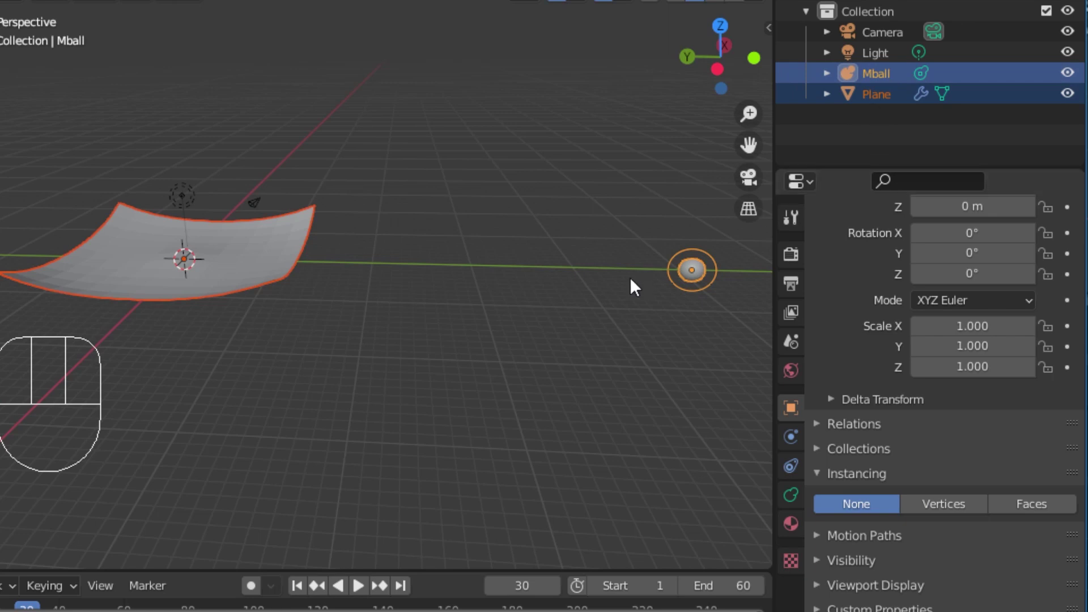
{"action": "key", "text": "ctrl+z"}
Parent the metaball to the plane with the Object option, keeping the plane as the active object.
{"action": "left_click", "coordinate": [879, 94]}
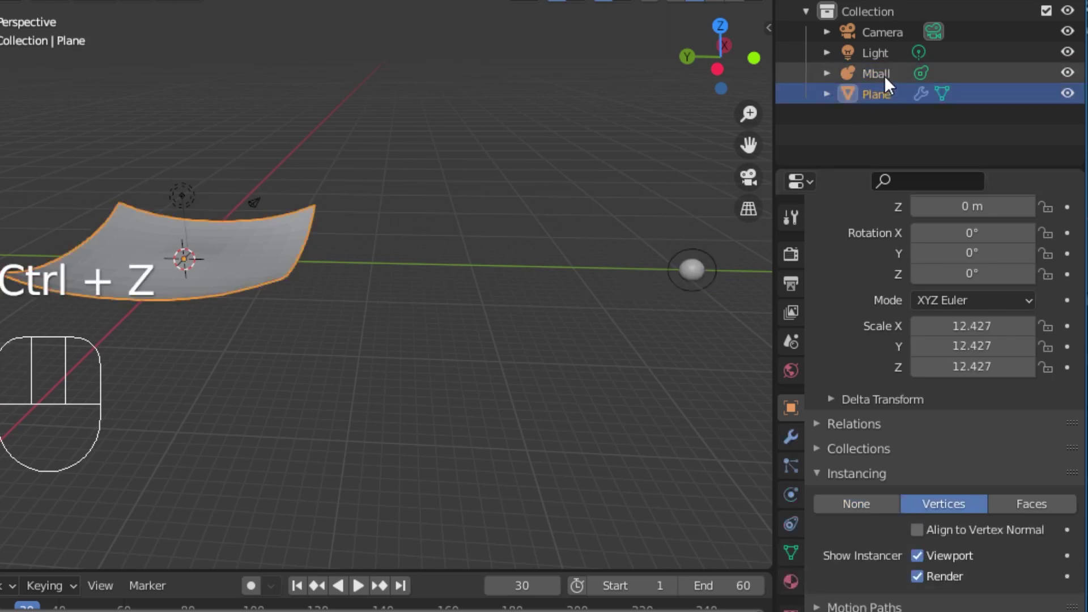
{"action": "left_click", "coordinate": [882, 76], "text": "shift"}
{"action": "key", "text": "ctrl+p"}
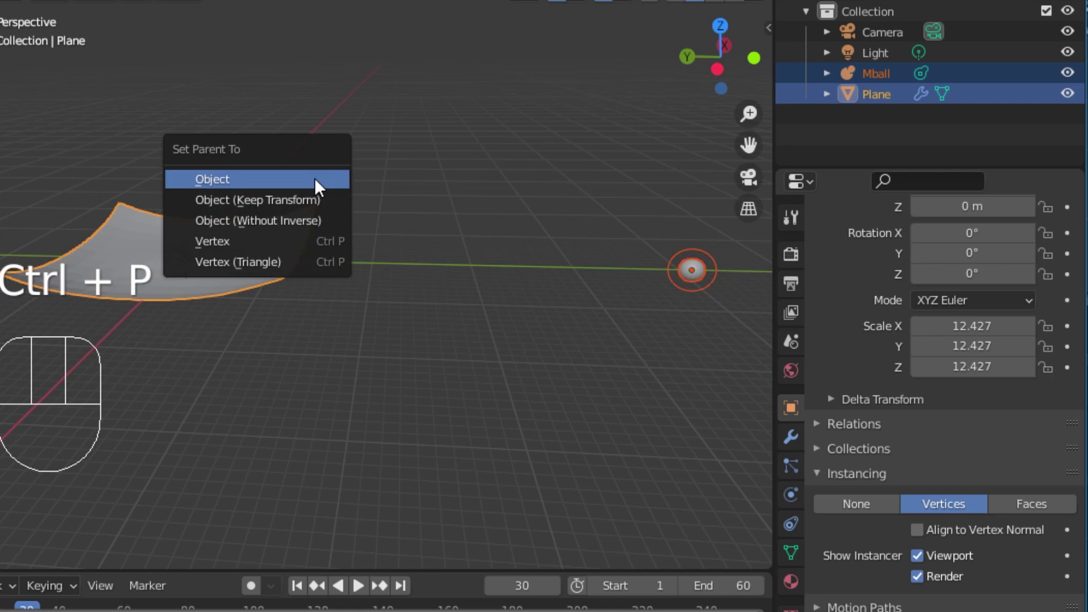
{"action": "left_click", "coordinate": [314, 179]}
Move the plane and its parented metaball about 49.6 m along Y so the instanced metaballs sit around the world origin.
{"action": "middle_click_drag", "start_coordinate": [488, 227], "coordinate": [259, 263], "text": "shift"}
{"action": "scroll", "coordinate": [324, 342], "scroll_direction": "down", "scroll_amount": 3}
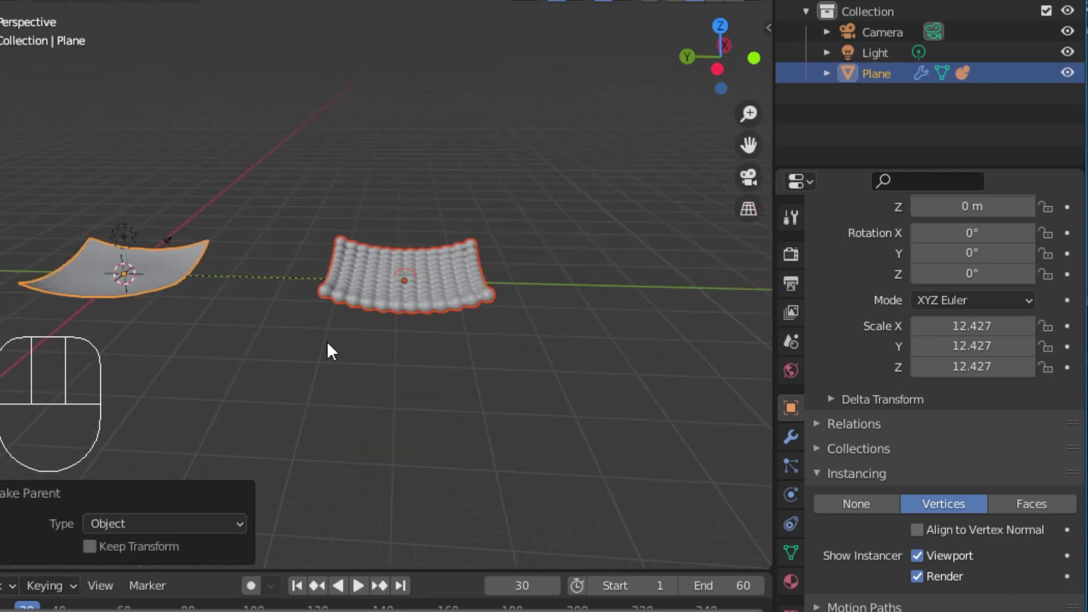
{"action": "key", "text": "g"}
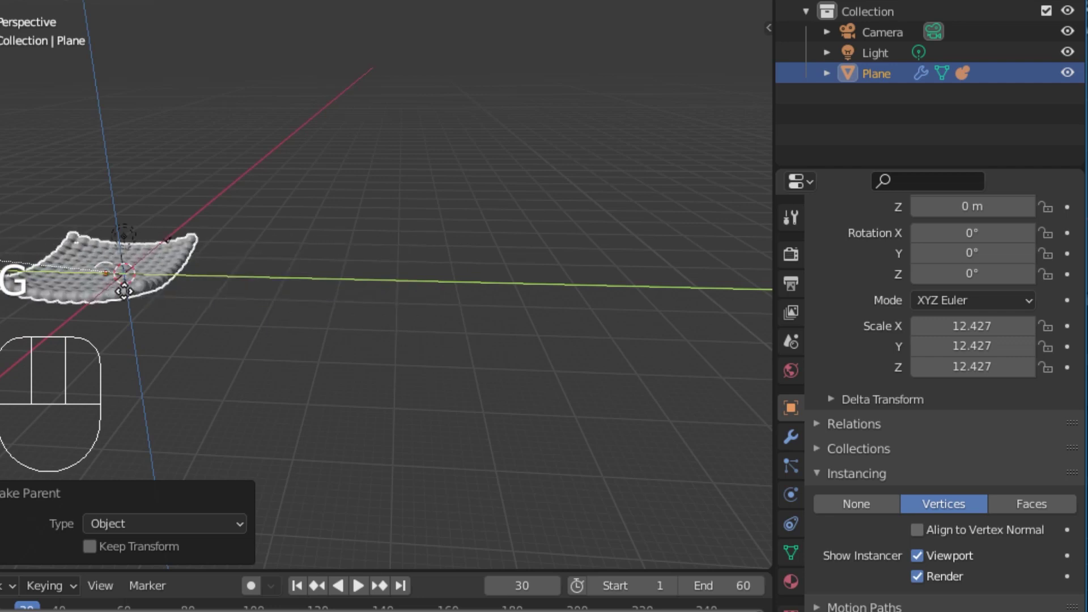
{"action": "left_click", "coordinate": [86, 306]}
{"action": "scroll", "coordinate": [281, 316], "scroll_direction": "up", "scroll_amount": 5}
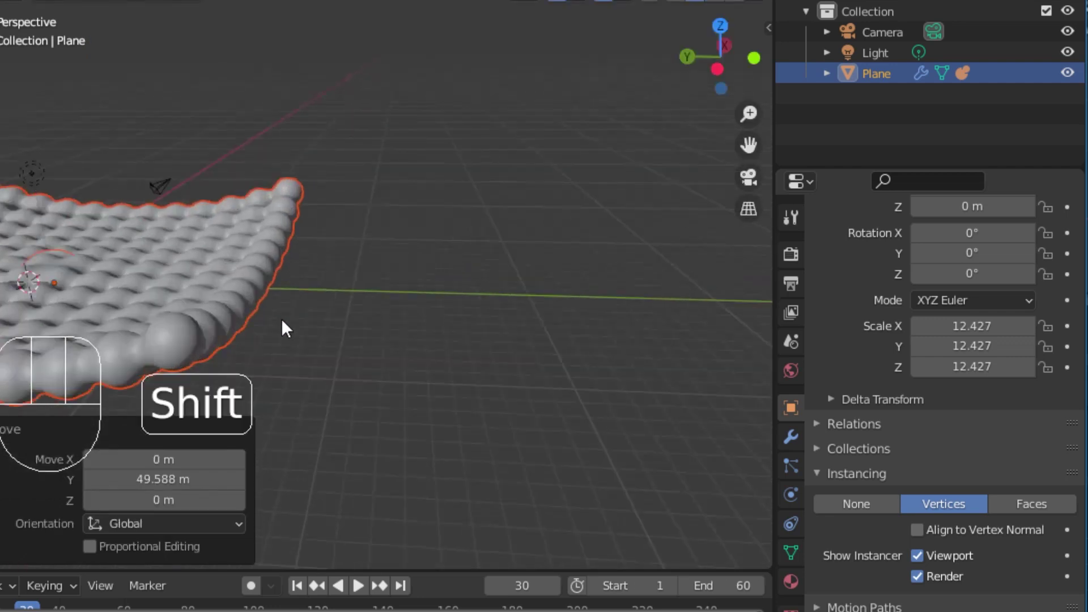
Play the animation and examine from several angles how the wave moves the instanced metaballs.
{"action": "middle_click_drag", "start_coordinate": [281, 319], "coordinate": [603, 288], "text": "shift"}
{"action": "scroll", "coordinate": [555, 301], "scroll_direction": "down", "scroll_amount": 2}
{"action": "key", "text": "space"}
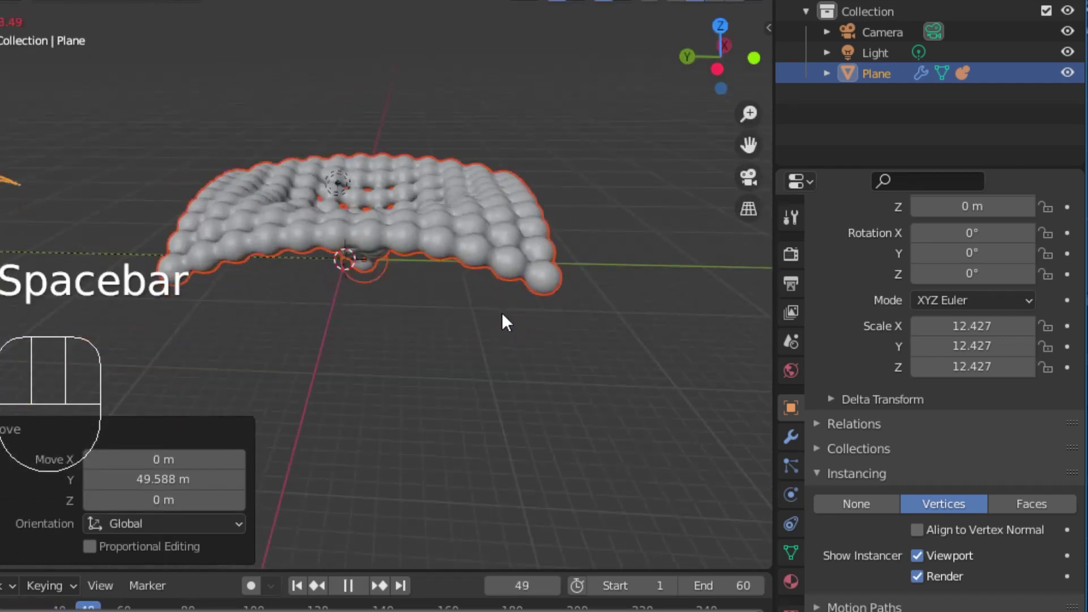
{"action": "middle_click_drag", "start_coordinate": [273, 352], "coordinate": [570, 363]}
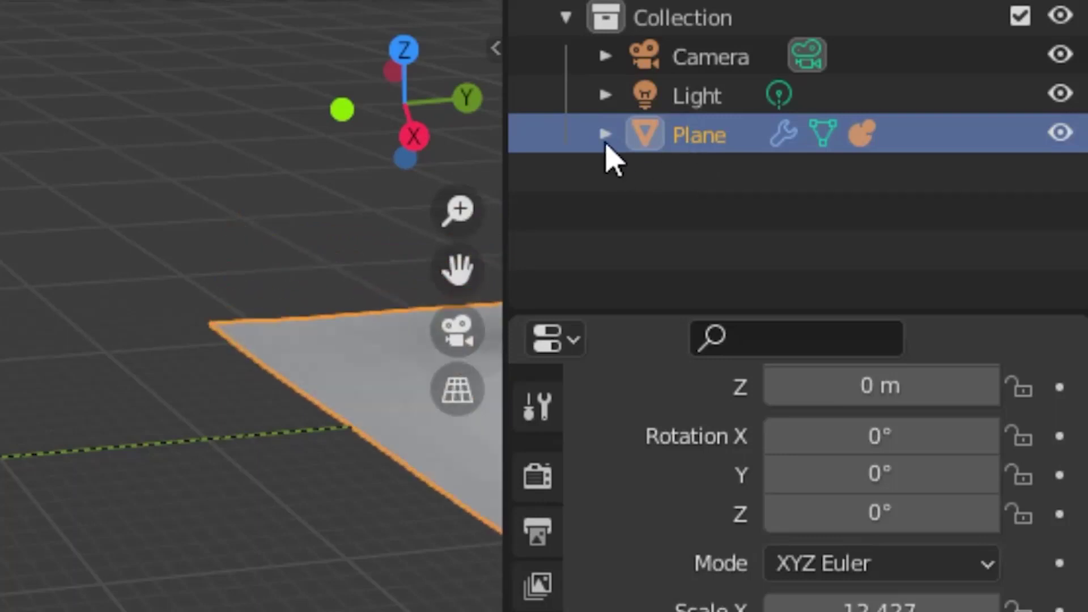
Expand the plane's hierarchy and hide its instancer in both the viewport and renders.
{"action": "left_click", "coordinate": [606, 136]}
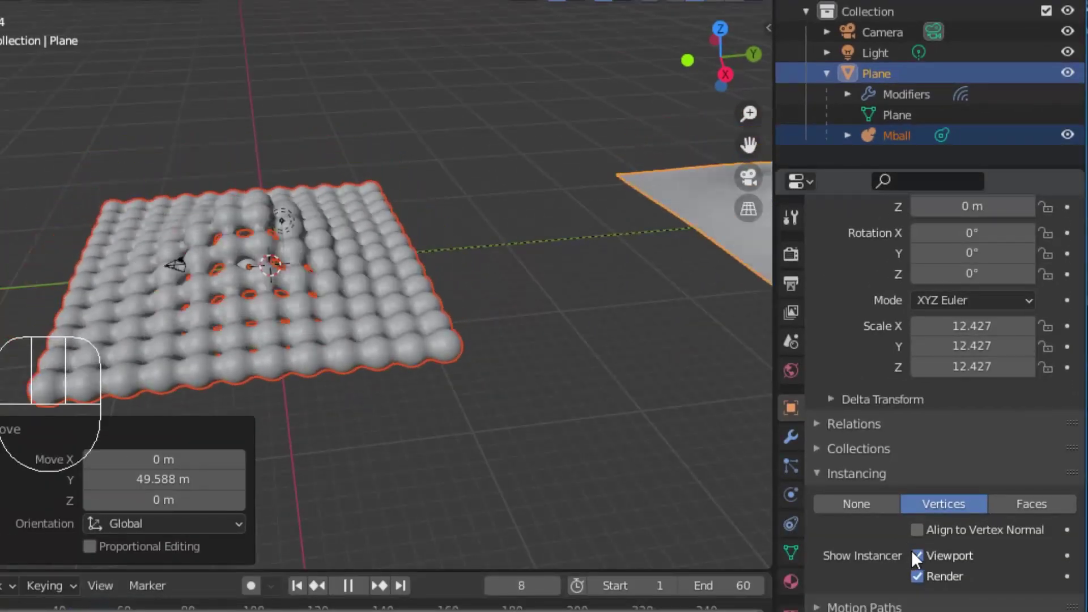
{"action": "left_click", "coordinate": [913, 555]}
{"action": "left_click", "coordinate": [921, 579]}
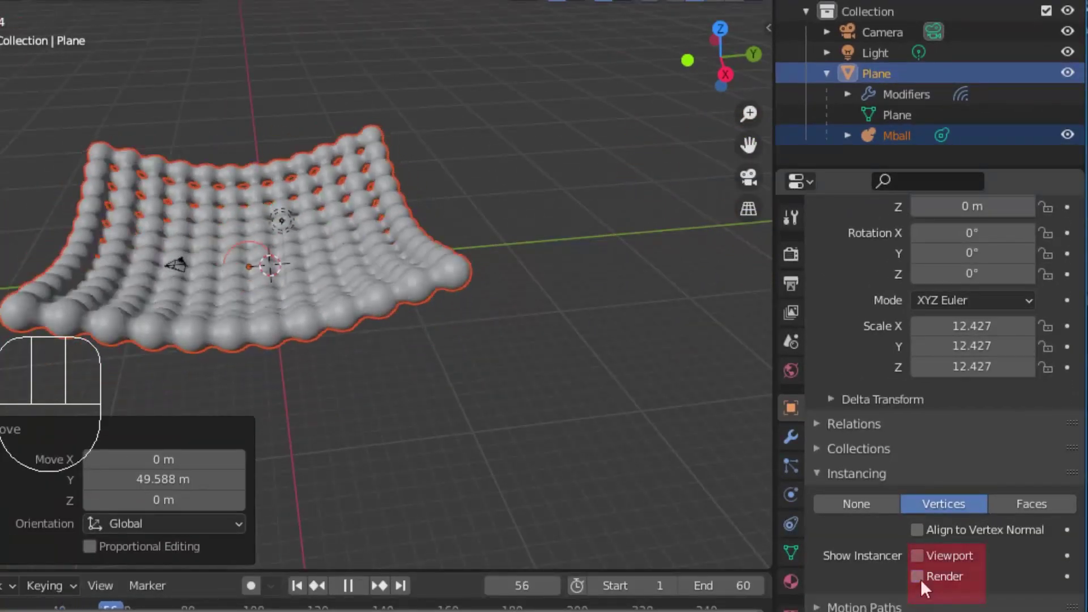
Try the plane's Wave modifier with motion limited to a single axis, and restore both X and Y motion.
{"action": "scroll", "coordinate": [257, 297], "scroll_direction": "down", "scroll_amount": 4}
{"action": "scroll", "coordinate": [257, 297], "scroll_direction": "up", "scroll_amount": 4}
{"action": "middle_click_drag", "start_coordinate": [261, 310], "coordinate": [513, 325]}
{"action": "scroll", "coordinate": [483, 294], "scroll_direction": "up", "scroll_amount": 5}
{"action": "scroll", "coordinate": [448, 307], "scroll_direction": "down", "scroll_amount": 4}
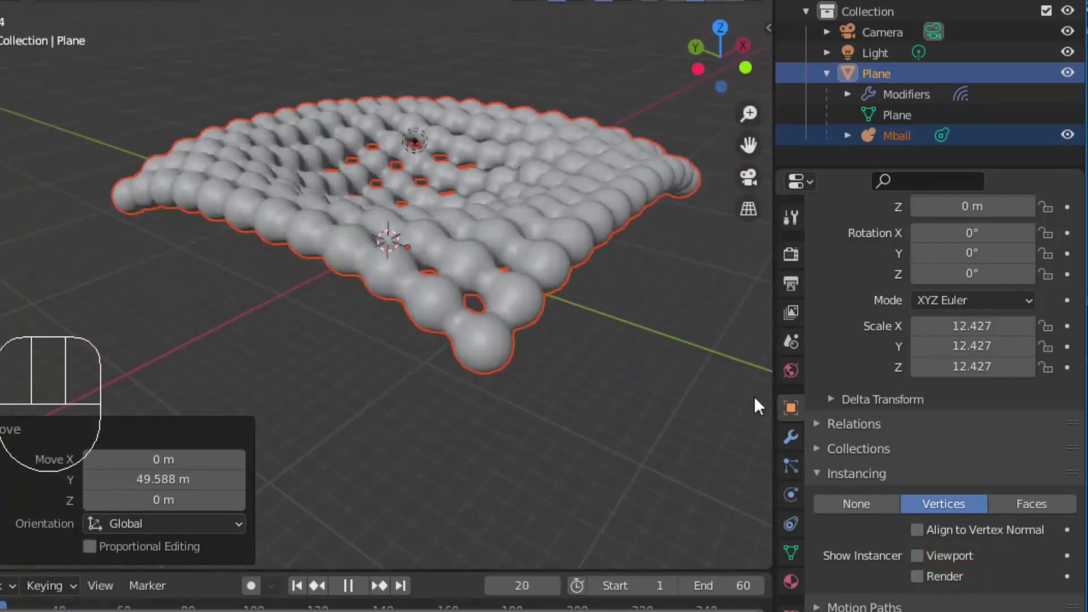
{"action": "left_click", "coordinate": [792, 436]}
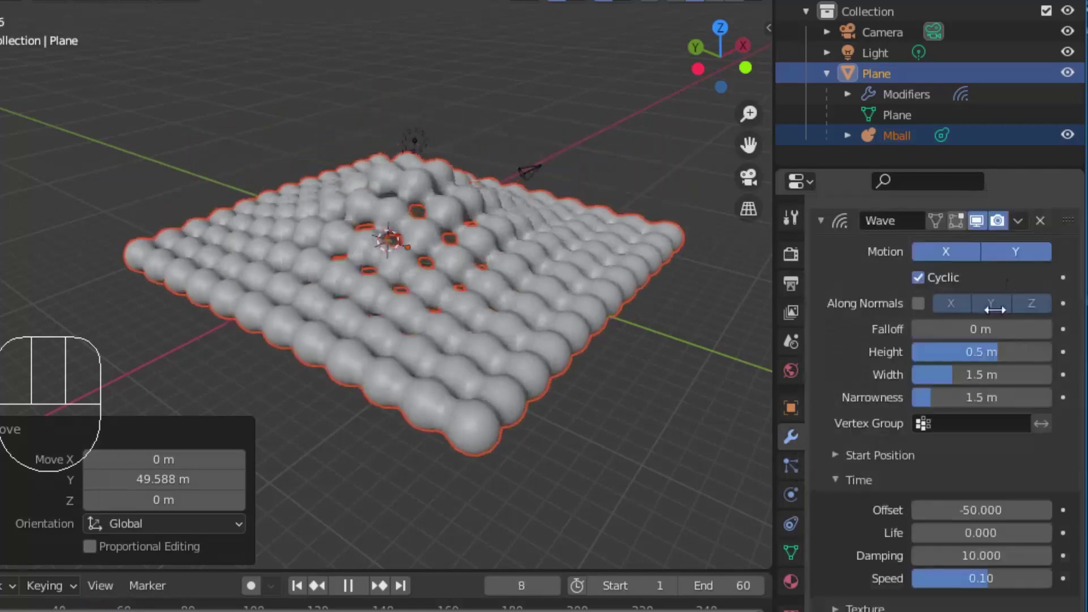
{"action": "left_click", "coordinate": [954, 249]}
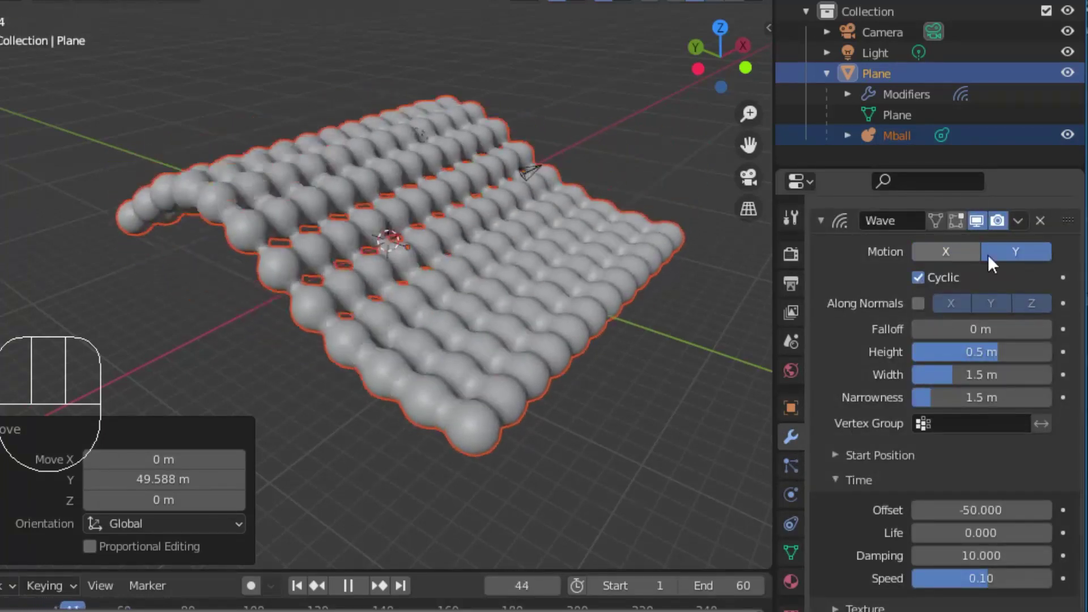
{"action": "left_click", "coordinate": [1004, 253]}
{"action": "left_click", "coordinate": [1003, 251]}
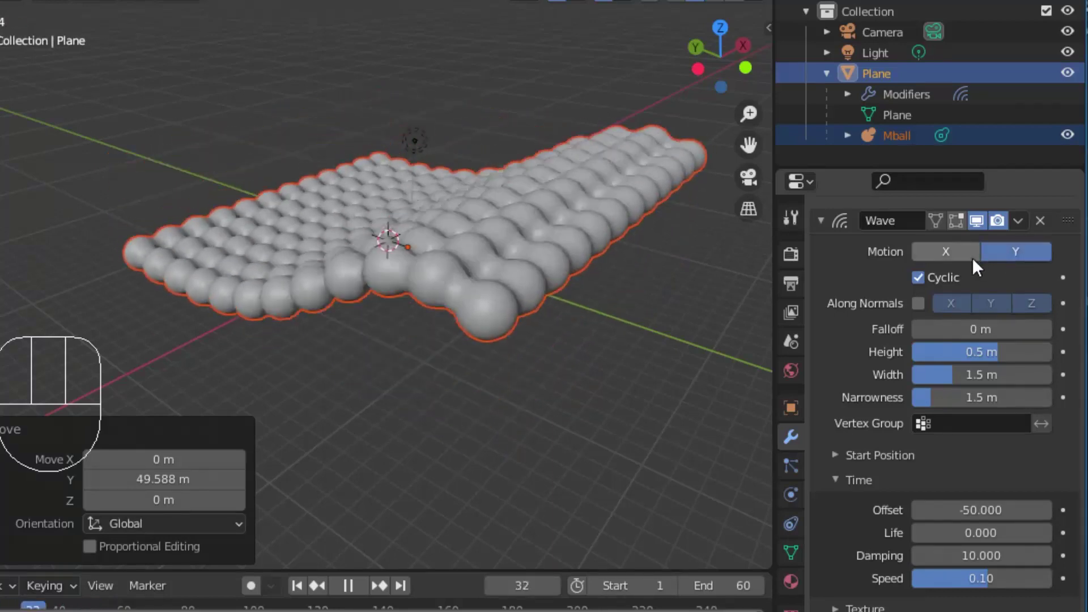
{"action": "left_click", "coordinate": [970, 255]}
{"action": "left_click", "coordinate": [1012, 252]}
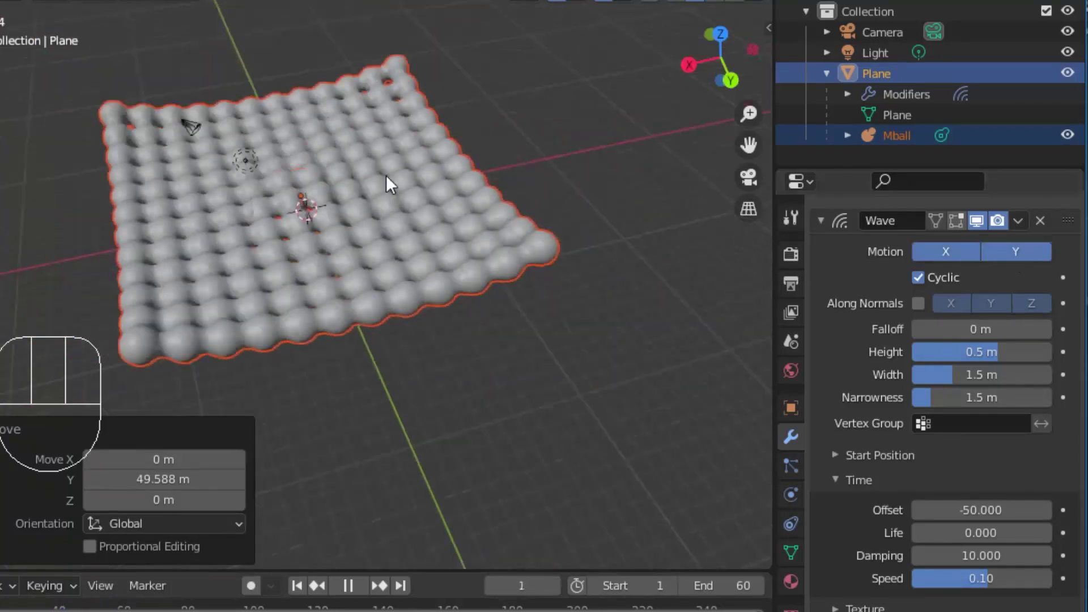
Align the camera to the current view of the metaball surface and shift it back along its local Z for framing.
{"action": "key", "text": "KP_0"}
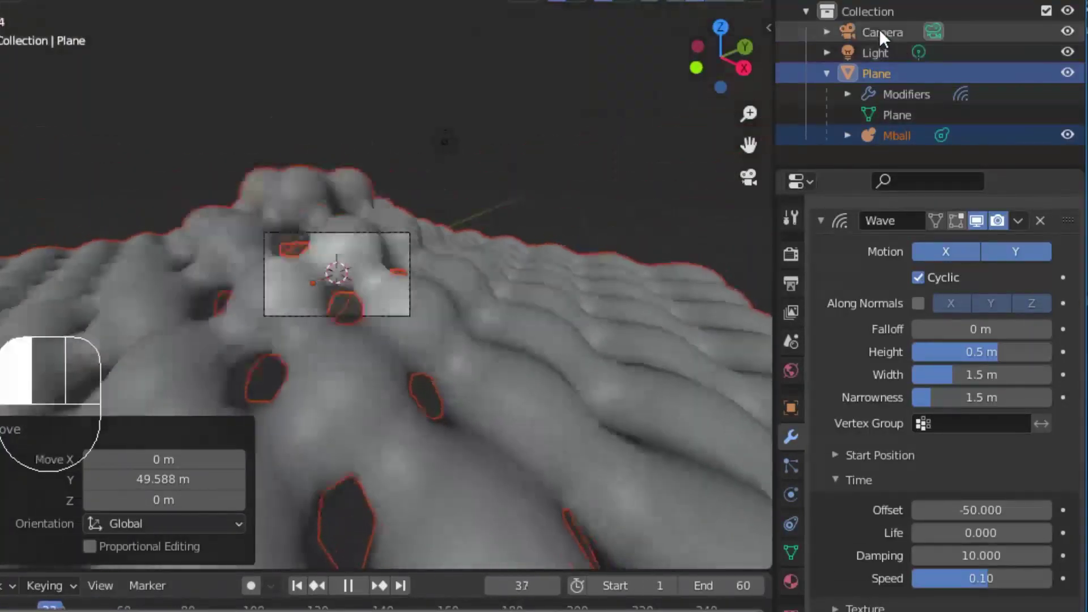
{"action": "left_click", "coordinate": [880, 32]}
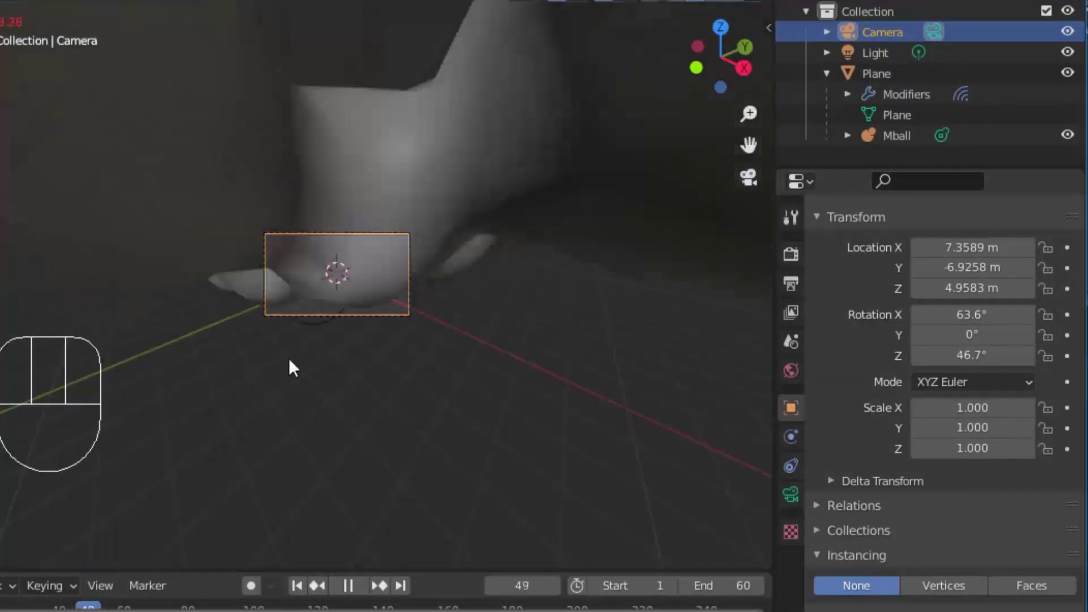
{"action": "middle_click_drag", "start_coordinate": [291, 365], "coordinate": [596, 354]}
{"action": "scroll", "coordinate": [595, 353], "scroll_direction": "down", "scroll_amount": 8}
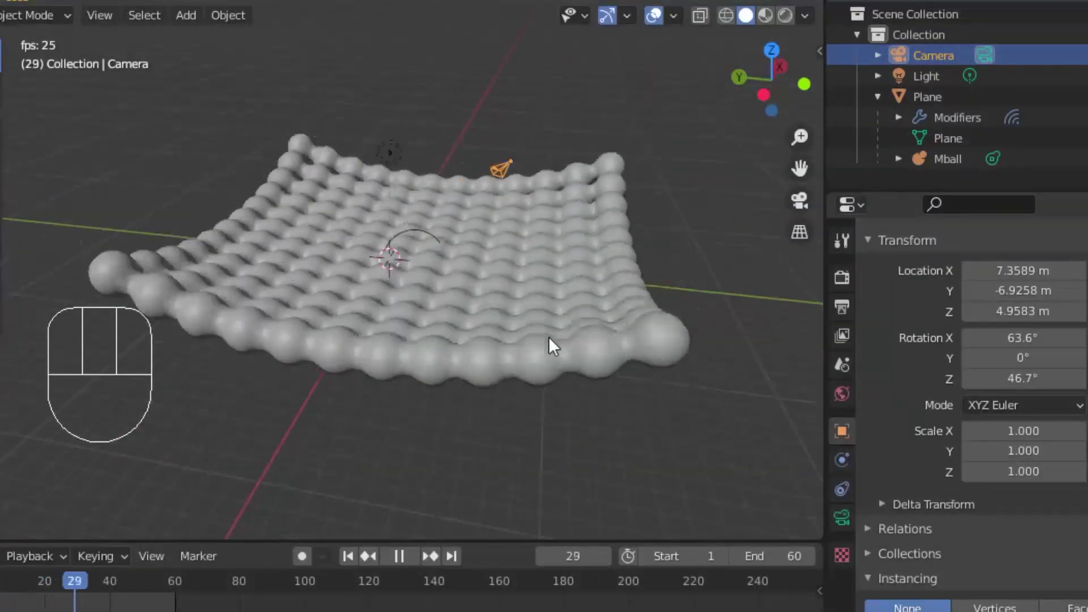
{"action": "key", "text": "ctrl+alt+KP_0"}
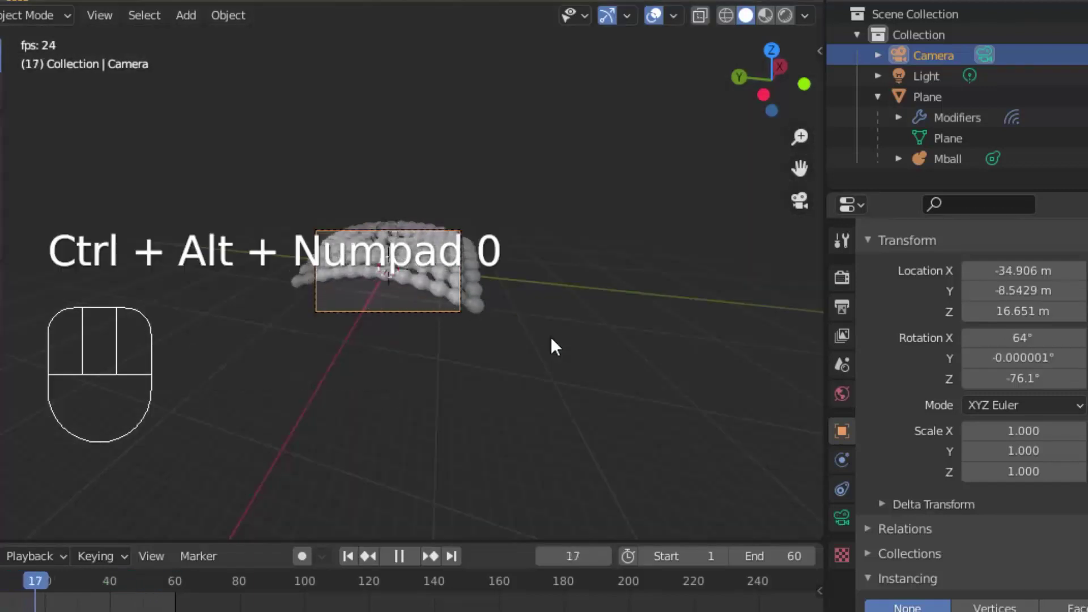
{"action": "key", "text": "g"}
{"action": "middle_click", "coordinate": [456, 302]}
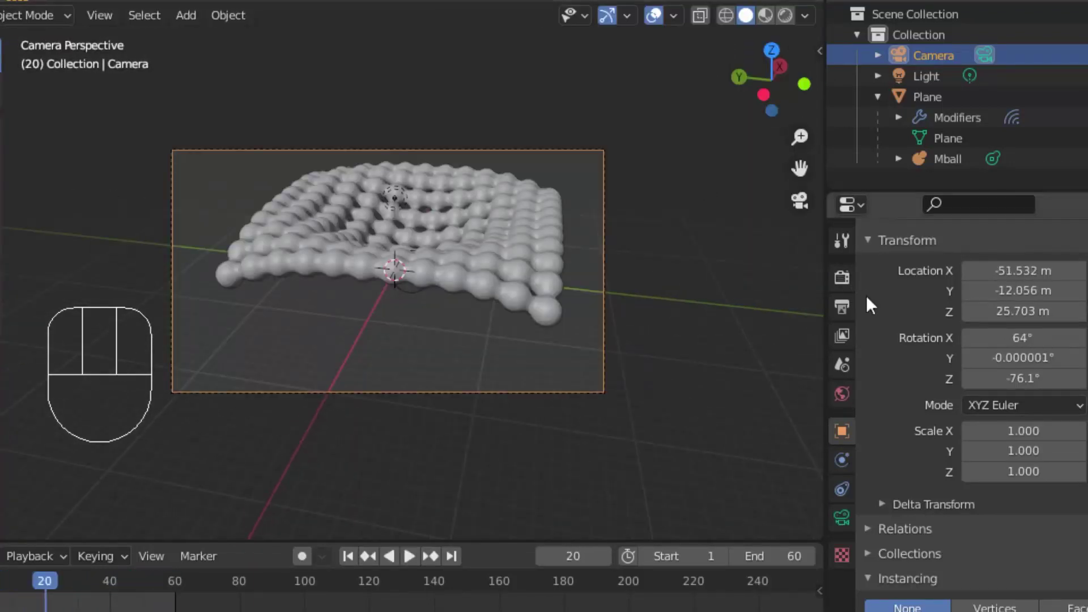
Make the render's film background transparent and preview the scene with rendered viewport shading.
{"action": "left_click", "coordinate": [843, 278]}
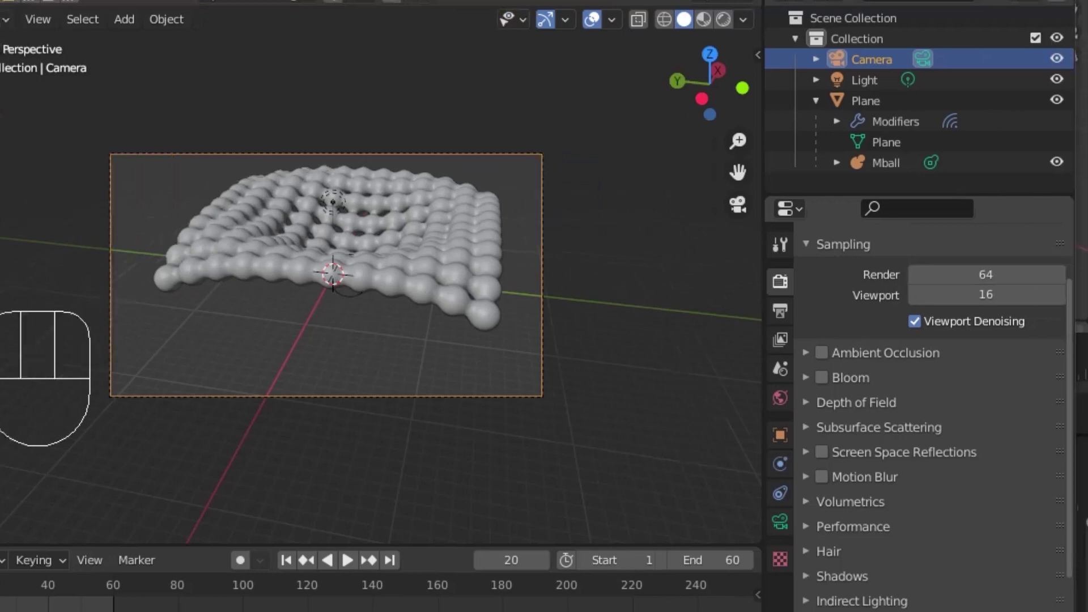
{"action": "scroll", "coordinate": [906, 392], "scroll_direction": "down", "scroll_amount": 3}
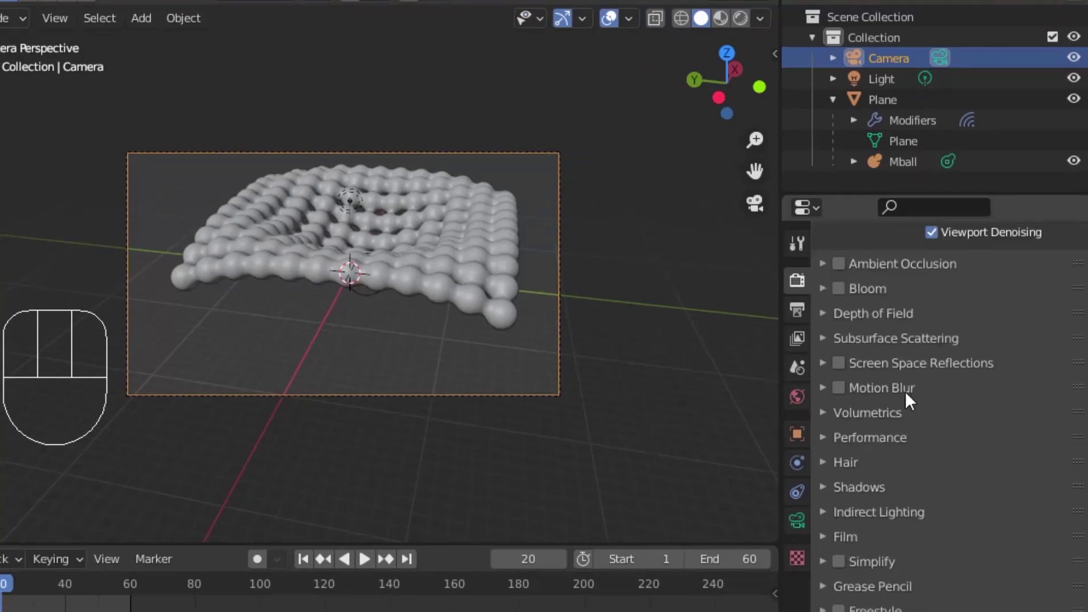
{"action": "scroll", "coordinate": [906, 391], "scroll_direction": "up", "scroll_amount": 5}
{"action": "scroll", "coordinate": [896, 560], "scroll_direction": "down", "scroll_amount": 3}
{"action": "left_click", "coordinate": [839, 606]}
{"action": "scroll", "coordinate": [901, 542], "scroll_direction": "down", "scroll_amount": 5}
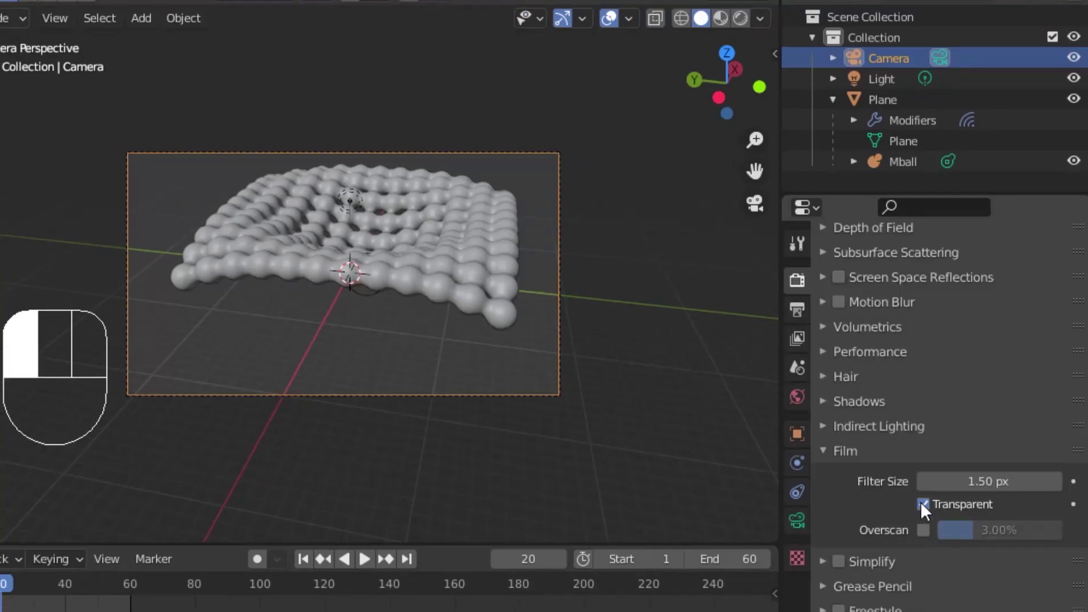
{"action": "left_click", "coordinate": [740, 18]}
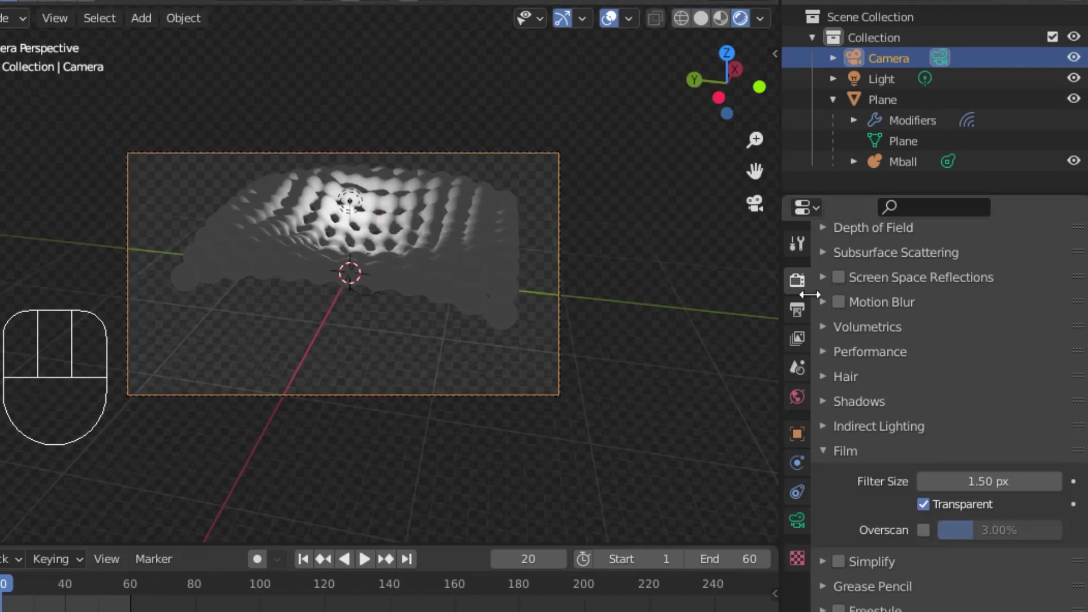
{"action": "left_click", "coordinate": [797, 309]}
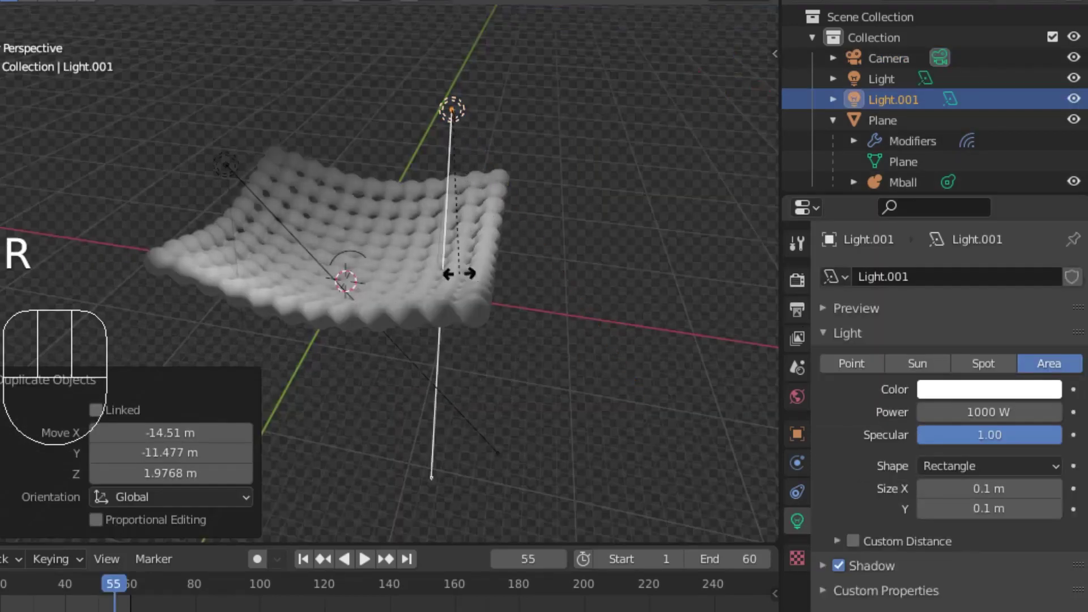
Rotate the second area light about 41° in the view, and place a rotated duplicate of it on another side of the surface.
{"action": "key", "text": "r"}
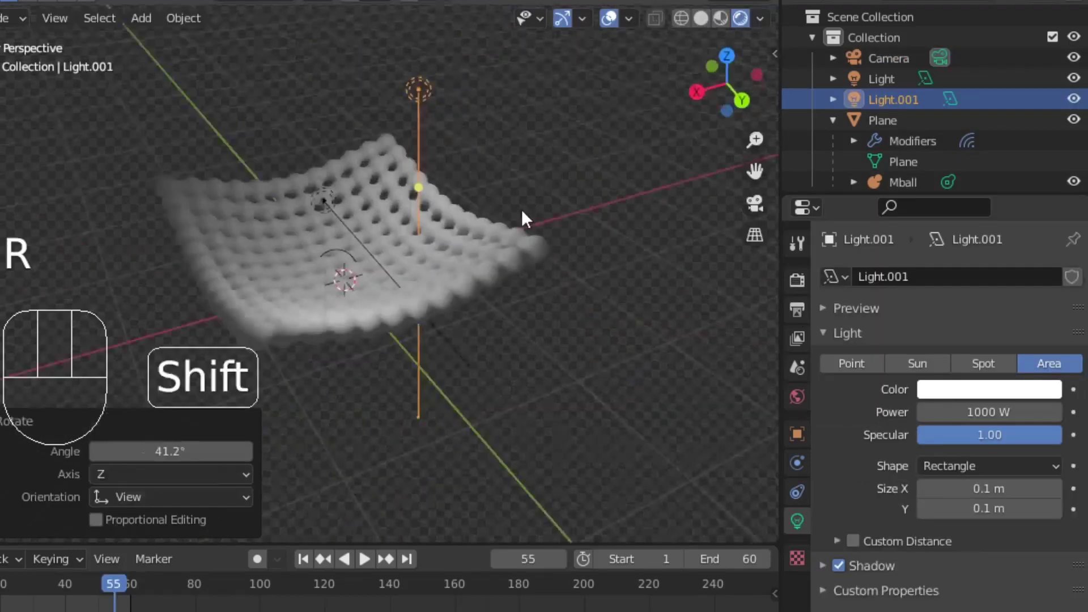
{"action": "key", "text": "shift+d"}
{"action": "left_click", "coordinate": [241, 213]}
{"action": "key", "text": "r"}
{"action": "left_click", "coordinate": [253, 156]}
Place another area light duplicate below the surface, rotating it about -121° and again by about -70° in the view.
{"action": "key", "text": "shift+d"}
{"action": "left_click", "coordinate": [454, 442]}
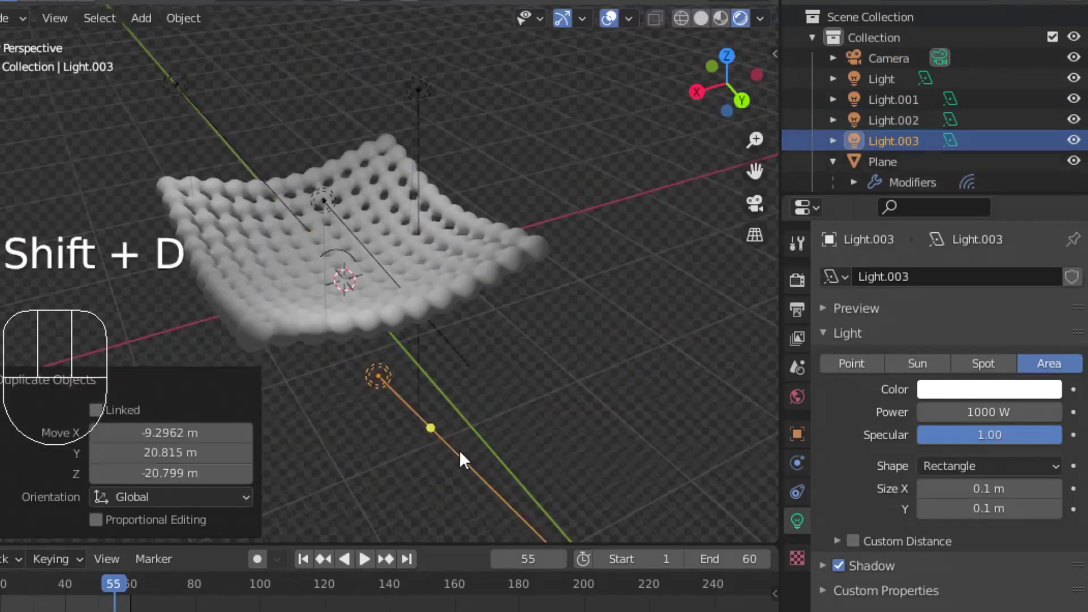
{"action": "key", "text": "r"}
{"action": "left_click", "coordinate": [342, 200]}
{"action": "key", "text": "KP_0"}
{"action": "middle_click_drag", "start_coordinate": [343, 200], "coordinate": [322, 453]}
{"action": "key", "text": "g"}
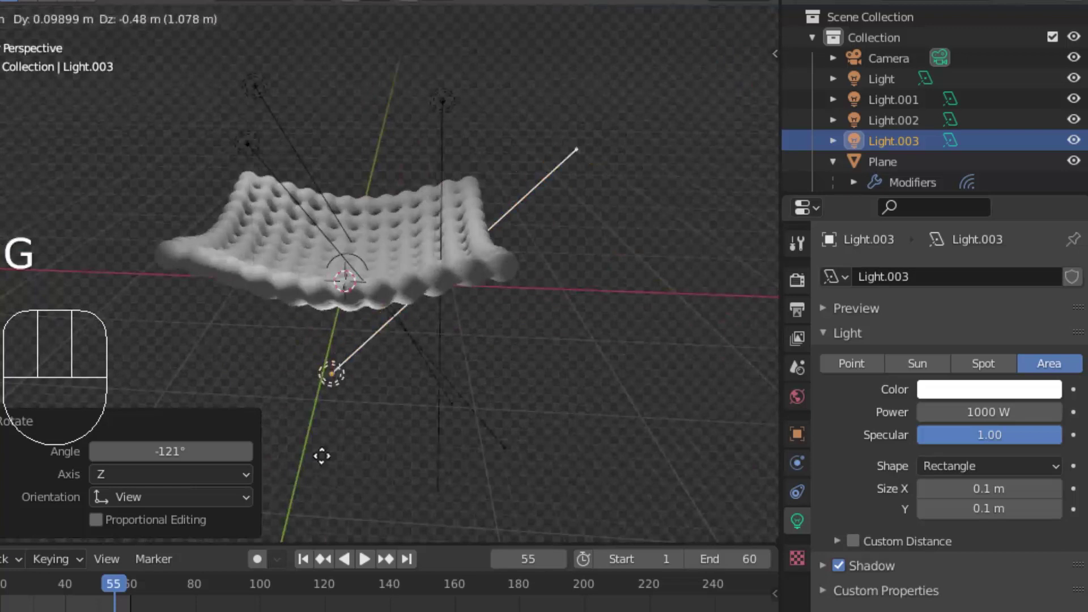
{"action": "left_click", "coordinate": [418, 499]}
{"action": "key", "text": "r"}
{"action": "left_click", "coordinate": [414, 340]}
Refine the lower area light in camera view, rotating it about -16.8° and moving it about -2.57, 3.15, -3.55 m.
{"action": "key", "text": "KP_0"}
{"action": "key", "text": "space"}
{"action": "key", "text": "space"}
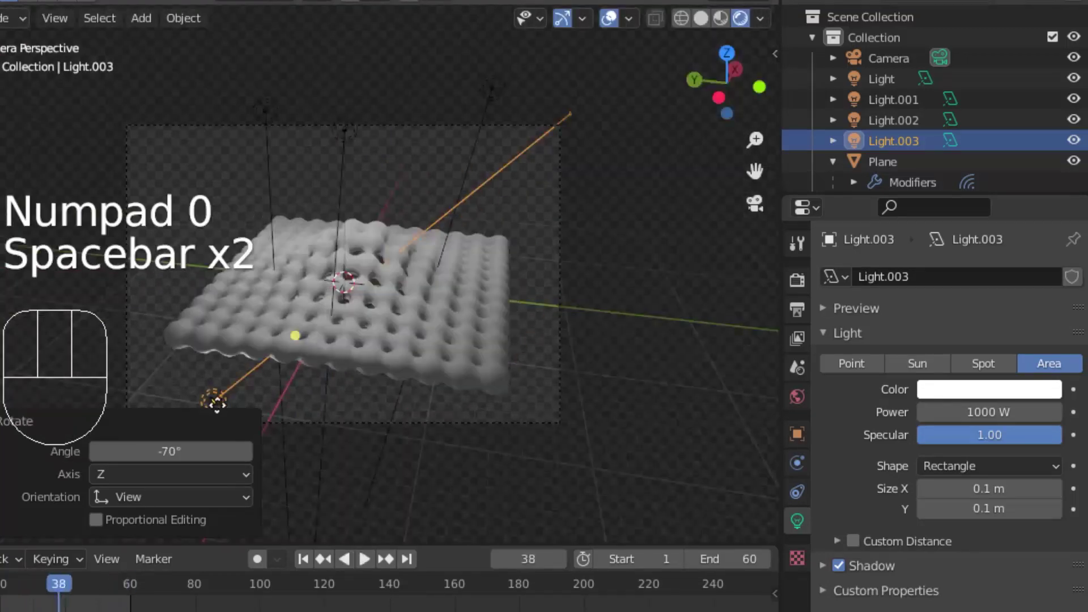
{"action": "left_click", "coordinate": [873, 141]}
{"action": "key", "text": "r"}
{"action": "left_click", "coordinate": [313, 275]}
{"action": "key", "text": "g"}
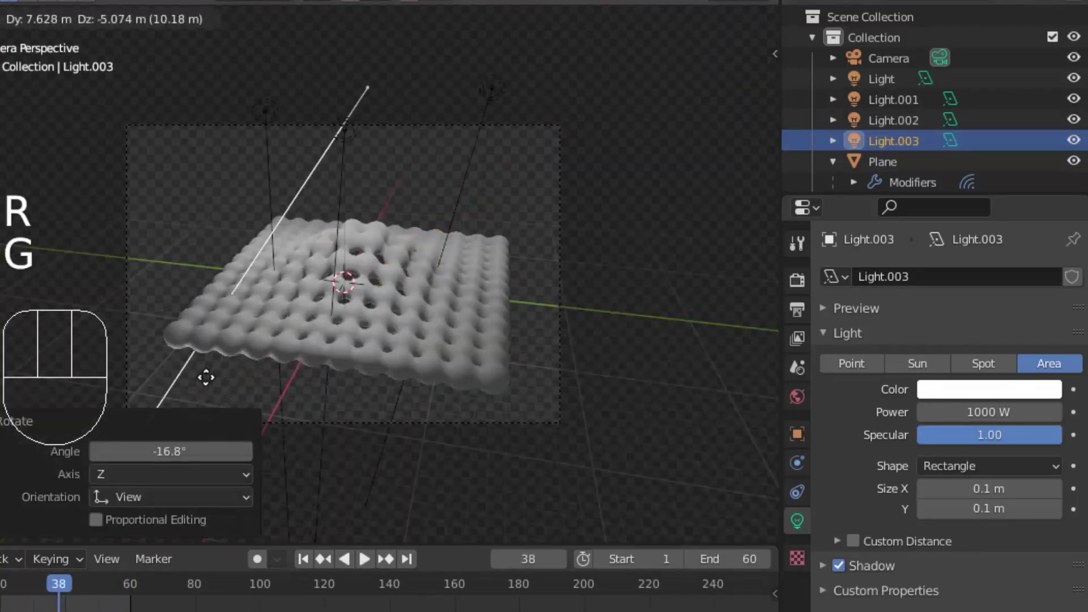
{"action": "left_click", "coordinate": [266, 369]}
Color the lower area light red, the one above the surface's far-right side blue and the middle one green.
{"action": "left_click", "coordinate": [989, 389]}
{"action": "left_click", "coordinate": [958, 252]}
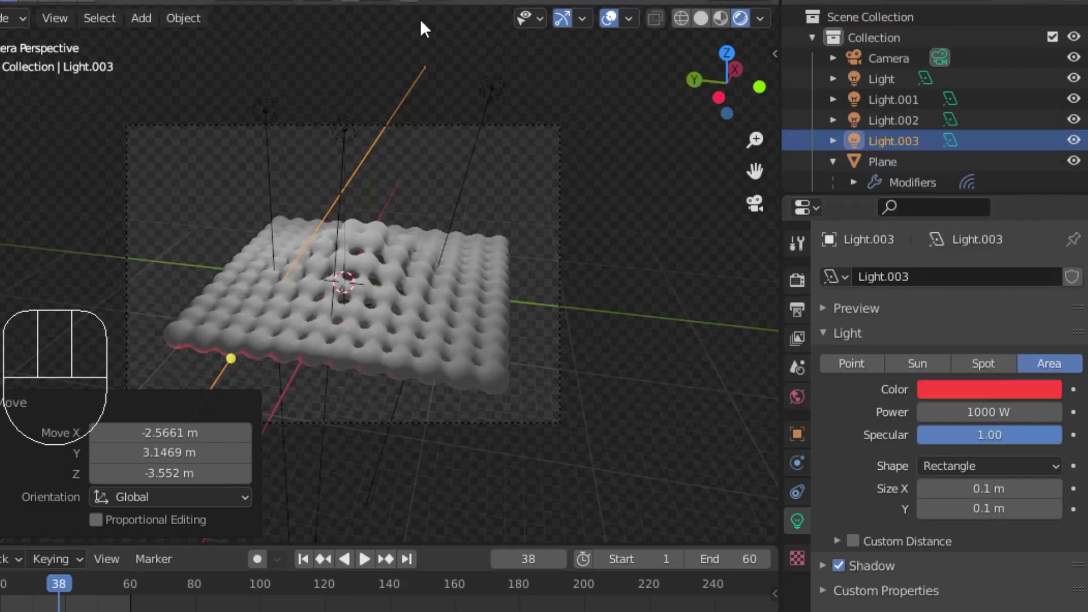
{"action": "left_click", "coordinate": [492, 88]}
{"action": "left_click", "coordinate": [995, 389]}
{"action": "left_click", "coordinate": [988, 161]}
{"action": "left_click", "coordinate": [344, 130]}
{"action": "left_click", "coordinate": [972, 390]}
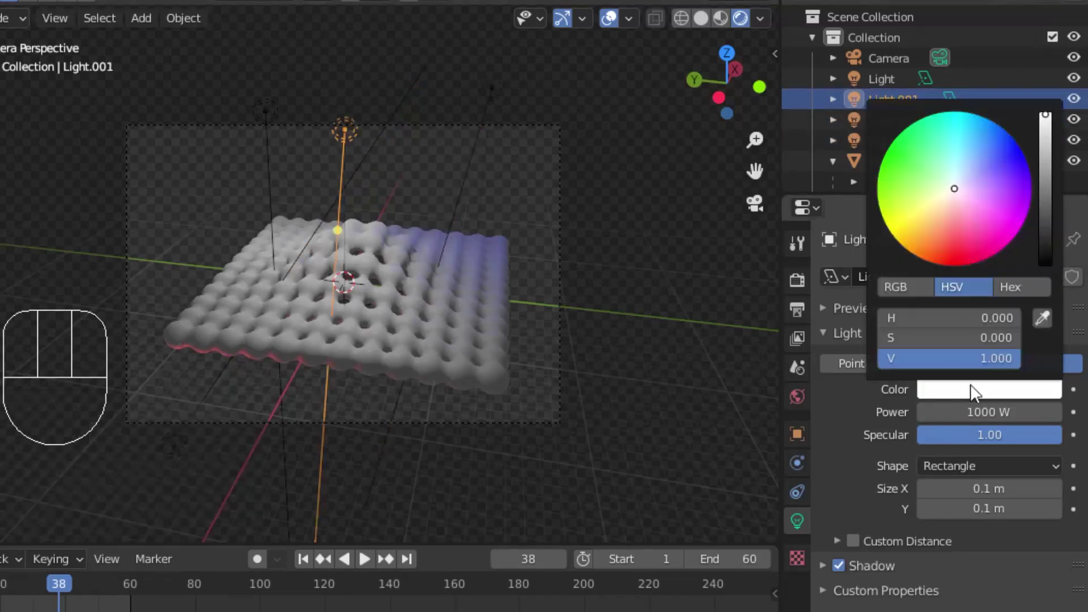
{"action": "left_click", "coordinate": [914, 174]}
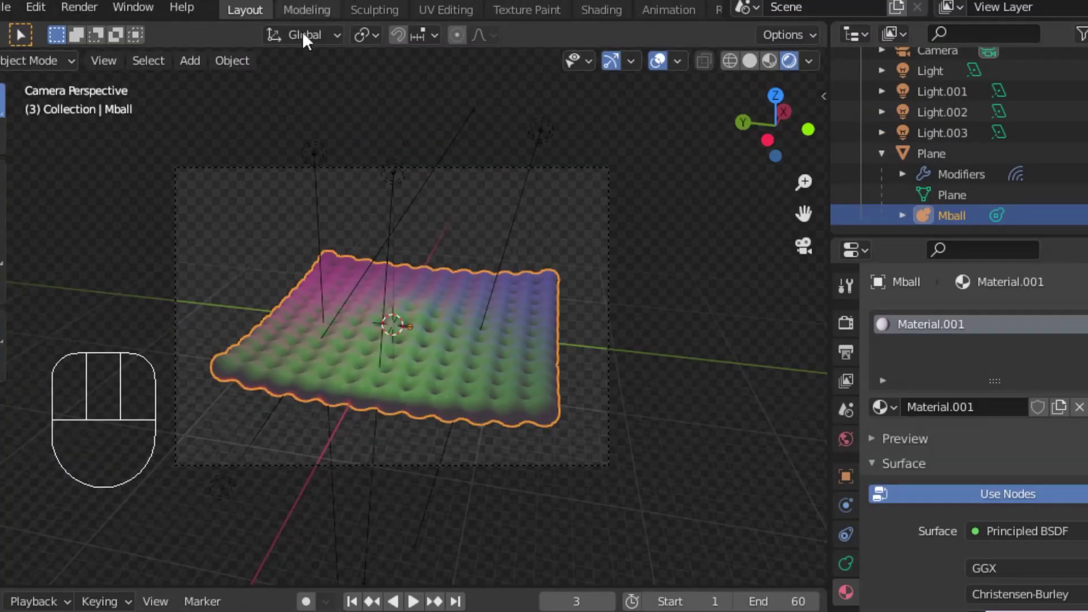
Switch to the Shading workspace and add a ColorRamp node beside the Principled BSDF in the metaball's material.
{"action": "left_click", "coordinate": [597, 13]}
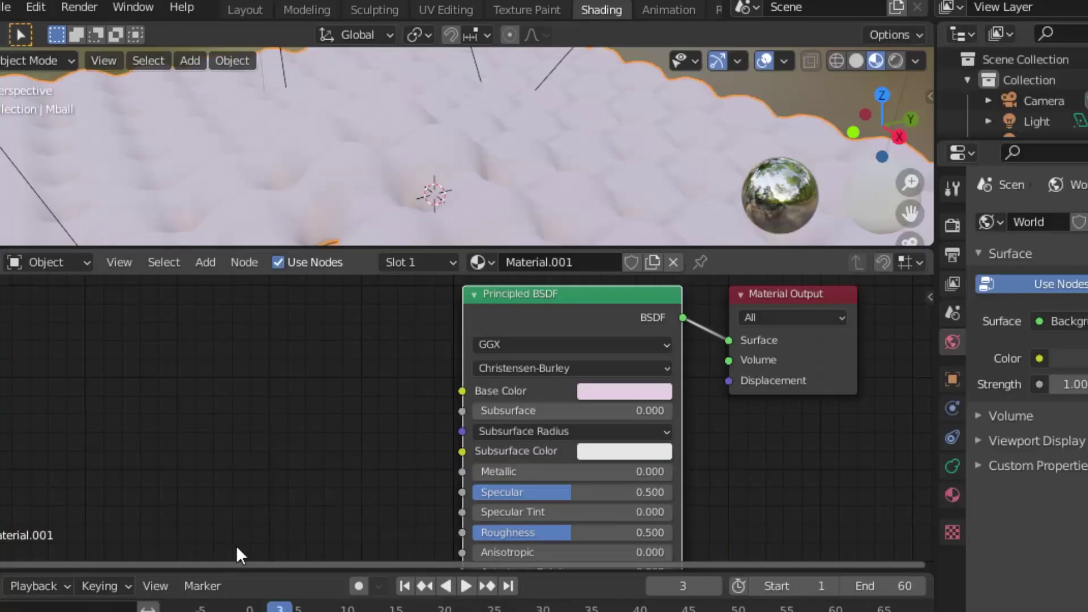
{"action": "key", "text": "shift+a"}
{"action": "left_click", "coordinate": [251, 476]}
{"action": "type", "text": "color"}
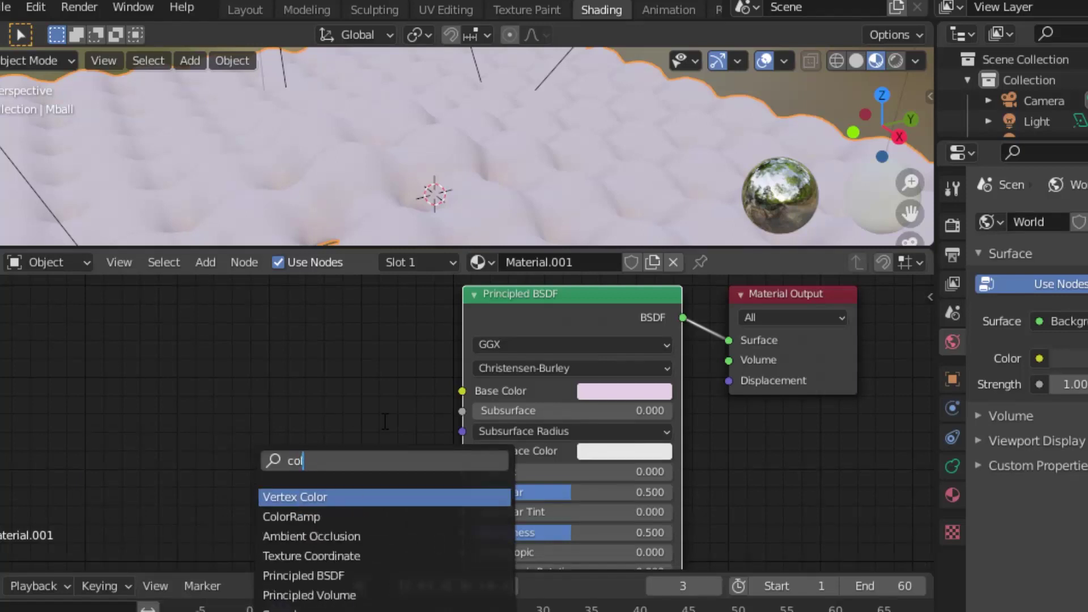
{"action": "key", "text": "Down"}
{"action": "key", "text": "Return"}
{"action": "left_click", "coordinate": [304, 367]}
Add a Noise Texture node before the ColorRamp.
{"action": "key", "text": "shift+a"}
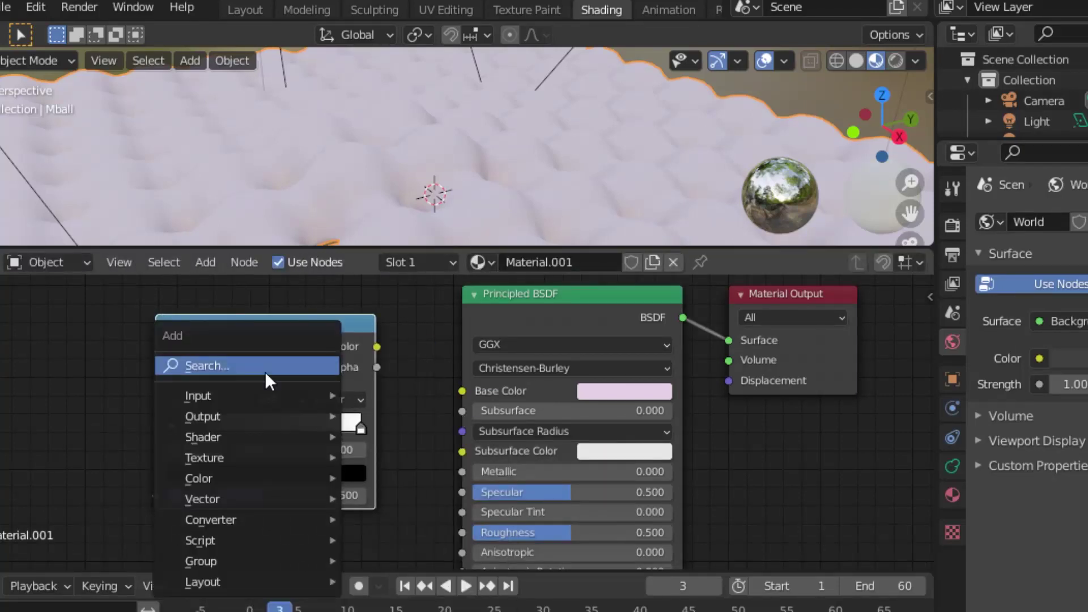
{"action": "left_click", "coordinate": [264, 364]}
{"action": "type", "text": "noi"}
{"action": "key", "text": "Return"}
{"action": "left_click", "coordinate": [397, 351]}
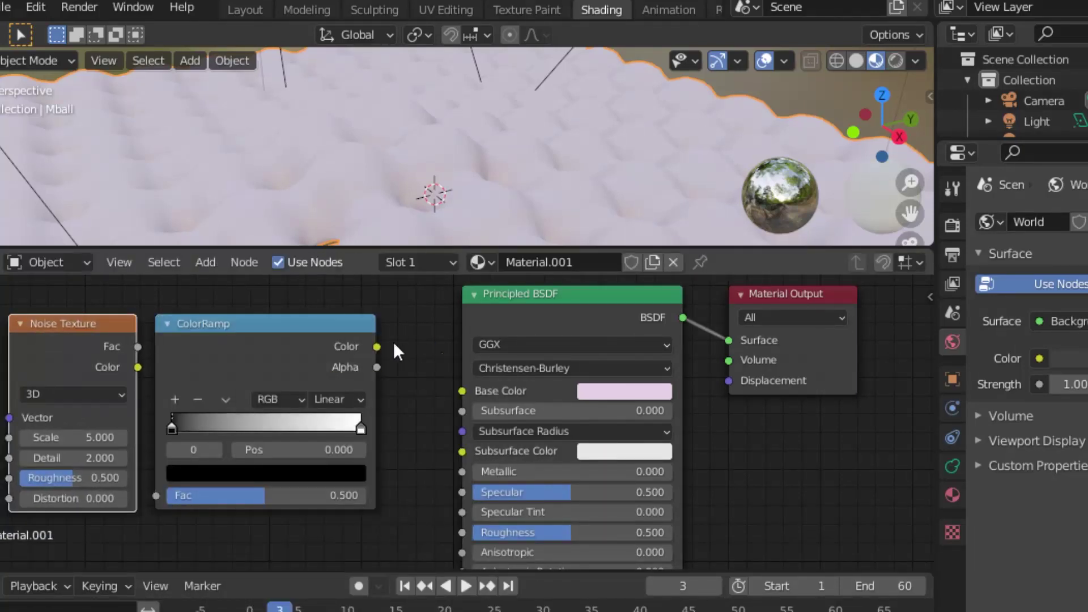
Link the ColorRamp's Color to Base Color and the Noise Texture's Fac output to the ColorRamp's Fac.
{"action": "left_click_drag", "start_coordinate": [463, 390], "coordinate": [463, 391]}
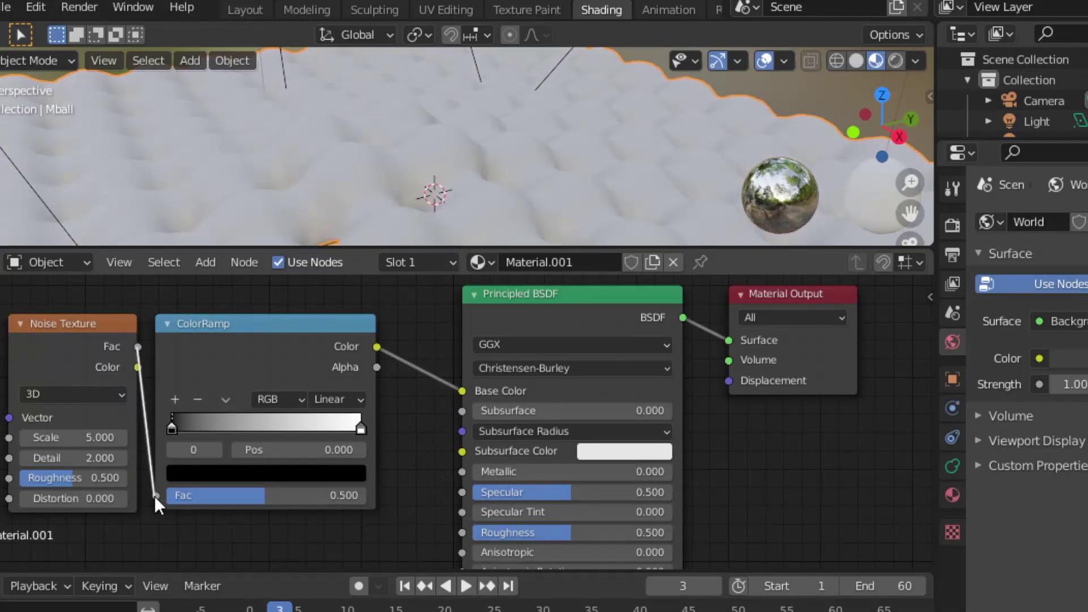
{"action": "left_click_drag", "start_coordinate": [154, 495], "coordinate": [150, 492]}
{"action": "left_click_drag", "start_coordinate": [95, 360], "coordinate": [70, 390]}
{"action": "left_click_drag", "start_coordinate": [112, 376], "coordinate": [156, 495]}
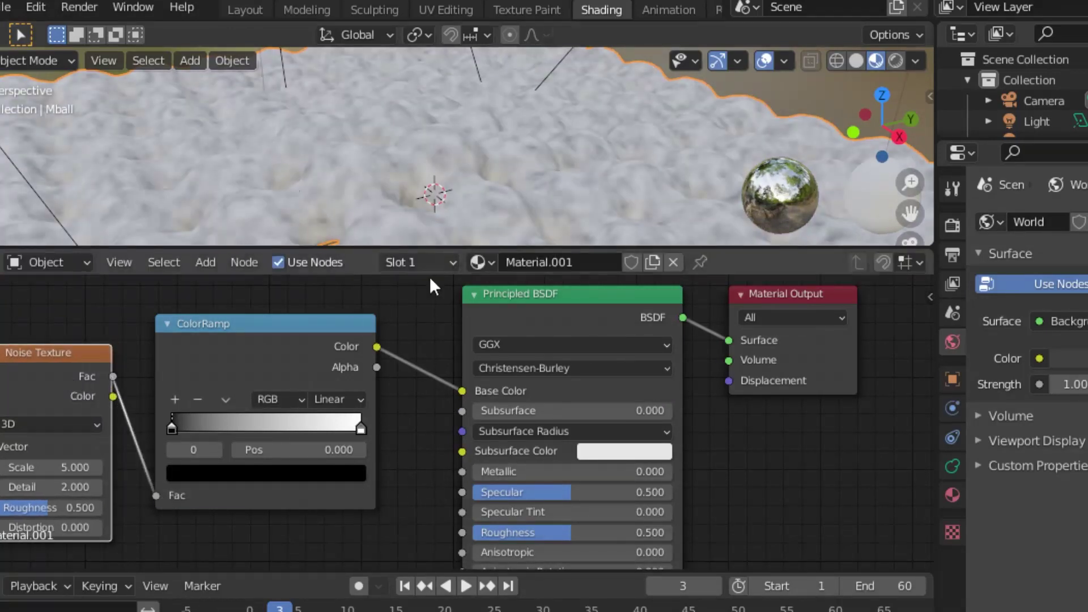
Color the ColorRamp as a gradient from magenta through blue at position 0.500 to pinkish red.
{"action": "left_click", "coordinate": [213, 472]}
{"action": "left_click_drag", "start_coordinate": [324, 335], "coordinate": [324, 219]}
{"action": "left_click_drag", "start_coordinate": [273, 321], "coordinate": [293, 256]}
{"action": "left_click", "coordinate": [361, 429]}
{"action": "left_click", "coordinate": [329, 473]}
{"action": "left_click", "coordinate": [233, 474]}
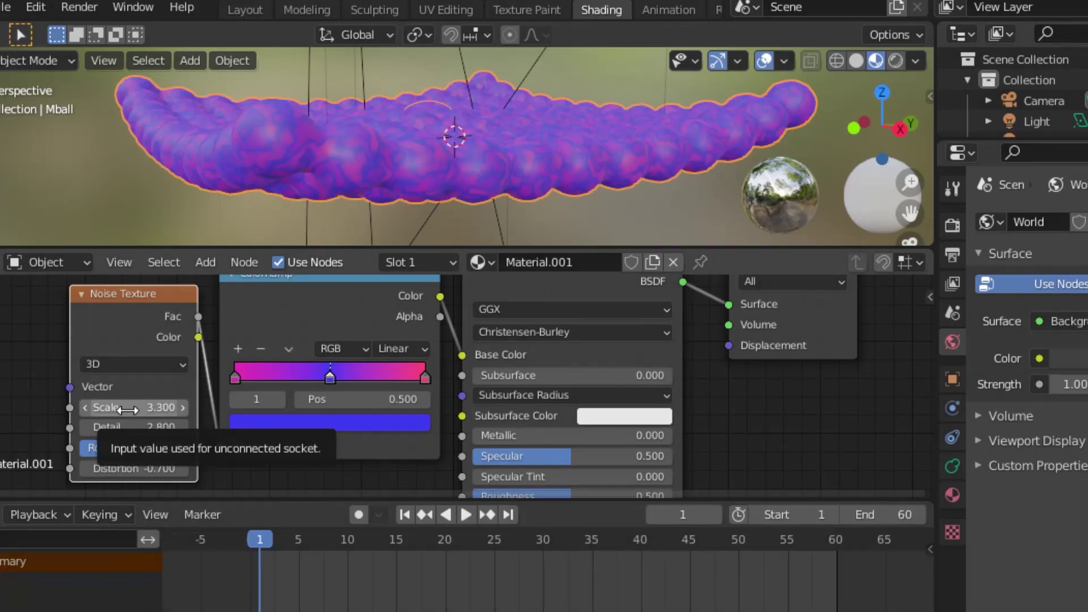
Keyframe the Noise Texture's Scale 3.300, Detail 2.800, Roughness 0.250 and Distortion -0.700 at frame 1.
{"action": "key", "text": "i"}
{"action": "key", "text": "i"}
{"action": "key", "text": "i"}
{"action": "key", "text": "i"}
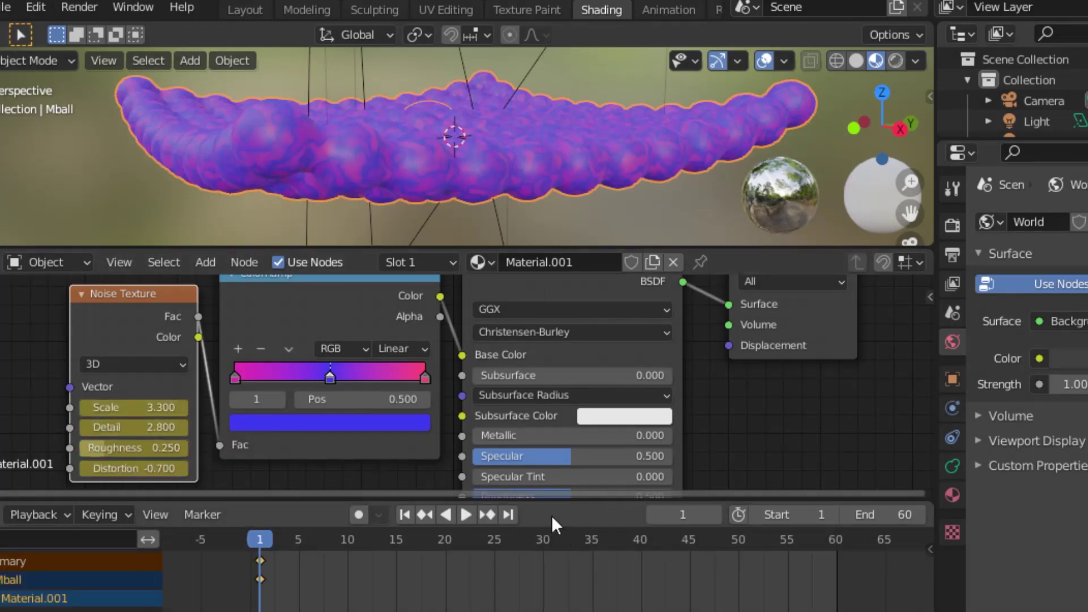
Keyframe the same Noise Texture Scale, Detail, Roughness and Distortion values at frame 60 for a seamless loop.
{"action": "left_click", "coordinate": [836, 539]}
{"action": "key", "text": "i"}
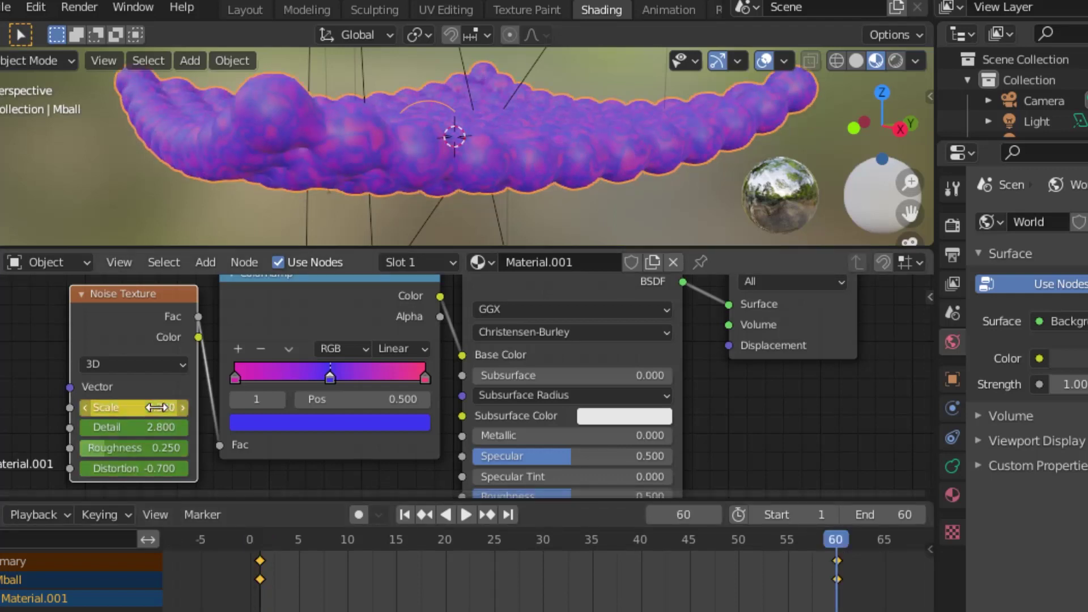
{"action": "key", "text": "i"}
{"action": "key", "text": "i"}
{"action": "key", "text": "i"}
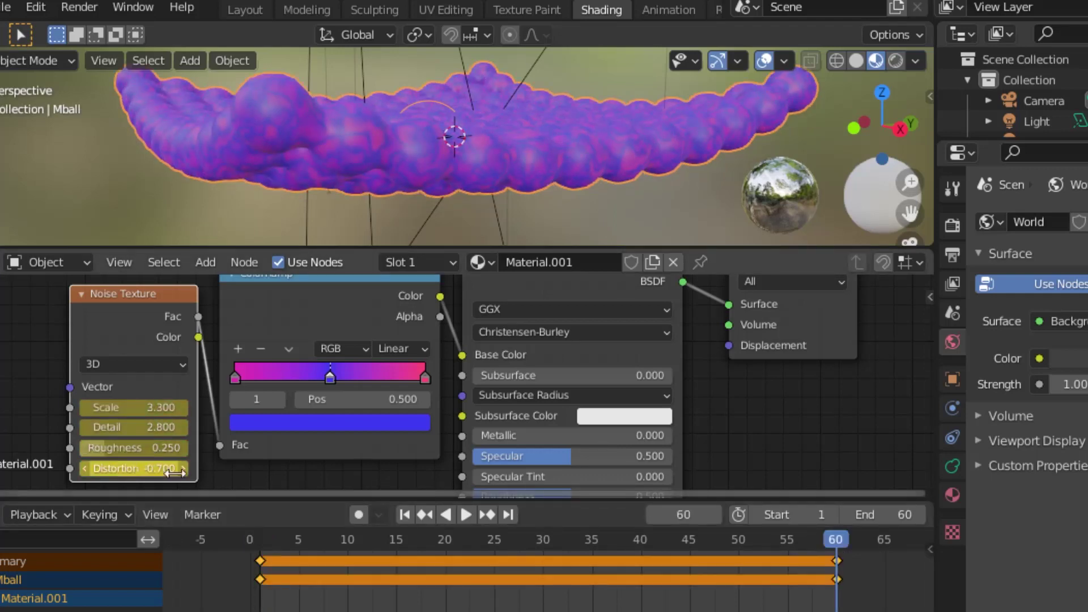
At frame 30, set and keyframe the Noise Texture's Scale at 3.900, Roughness at 0.325 and Distortion at -3.000.
{"action": "key", "text": "space"}
{"action": "mouse_move", "coordinate": [544, 537]}
{"action": "left_mouse_down"}
{"action": "mouse_move", "coordinate": [531, 542]}
{"action": "mouse_move", "coordinate": [611, 547]}
{"action": "mouse_move", "coordinate": [527, 557]}
{"action": "mouse_move", "coordinate": [543, 542]}
{"action": "left_mouse_up"}
{"action": "left_click_drag", "start_coordinate": [154, 410], "coordinate": [143, 448]}
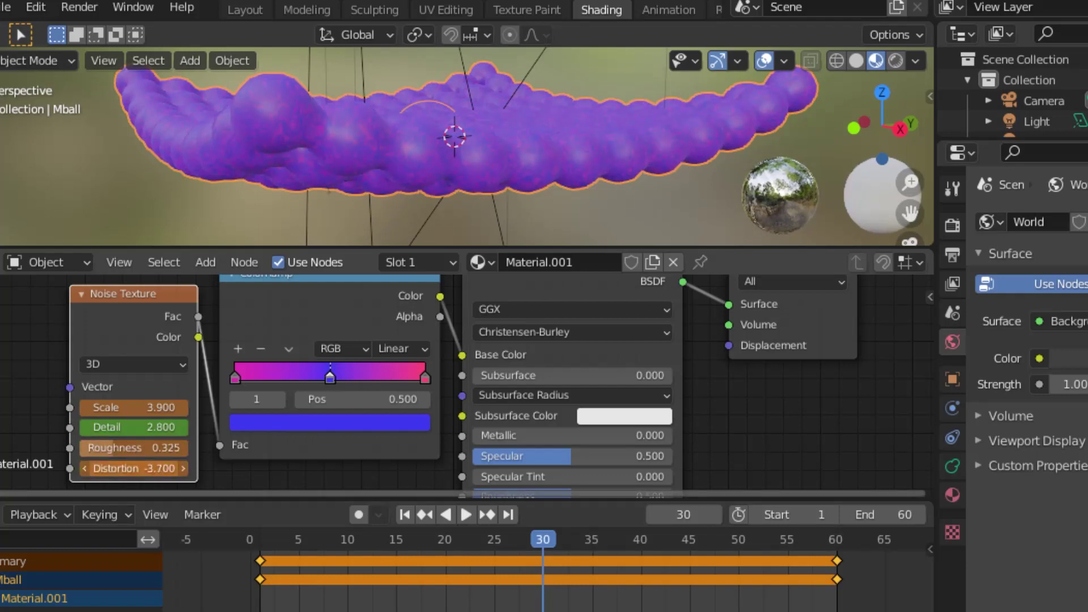
{"action": "left_click_drag", "start_coordinate": [132, 470], "coordinate": [137, 470]}
{"action": "key", "text": "i"}
{"action": "key", "text": "i"}
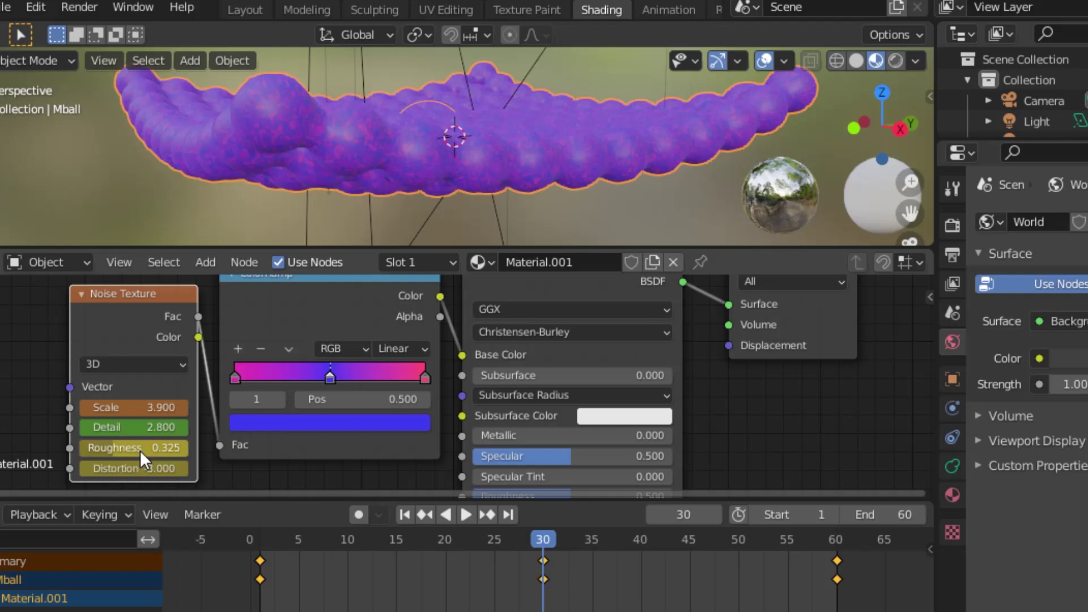
Play the animation from the first frame and check it through the camera in the Layout workspace.
{"action": "key", "text": "shift+Left"}
{"action": "key", "text": "space"}
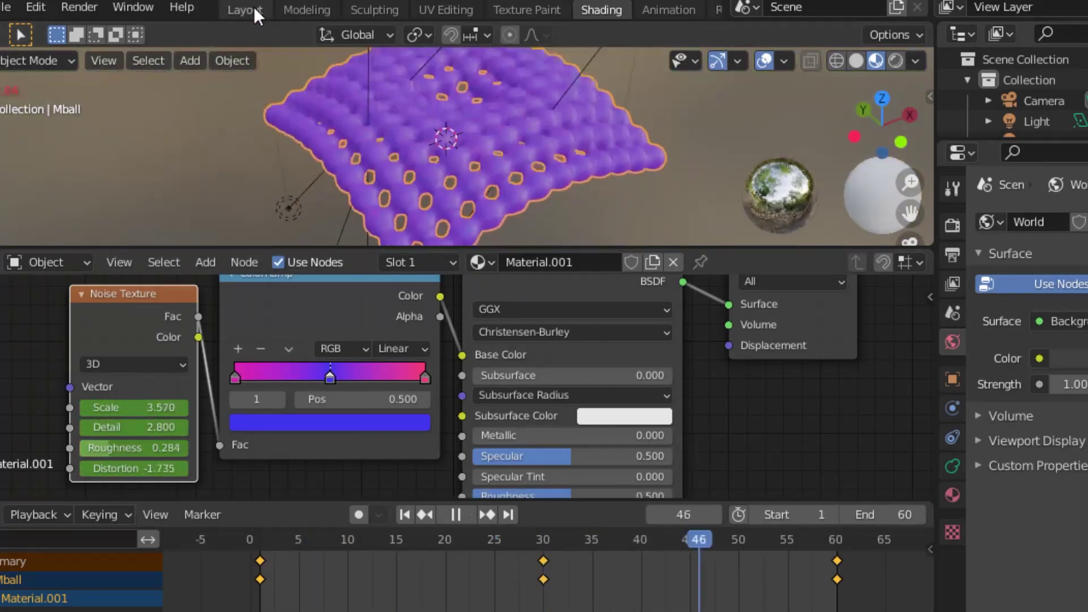
{"action": "left_click", "coordinate": [254, 7]}
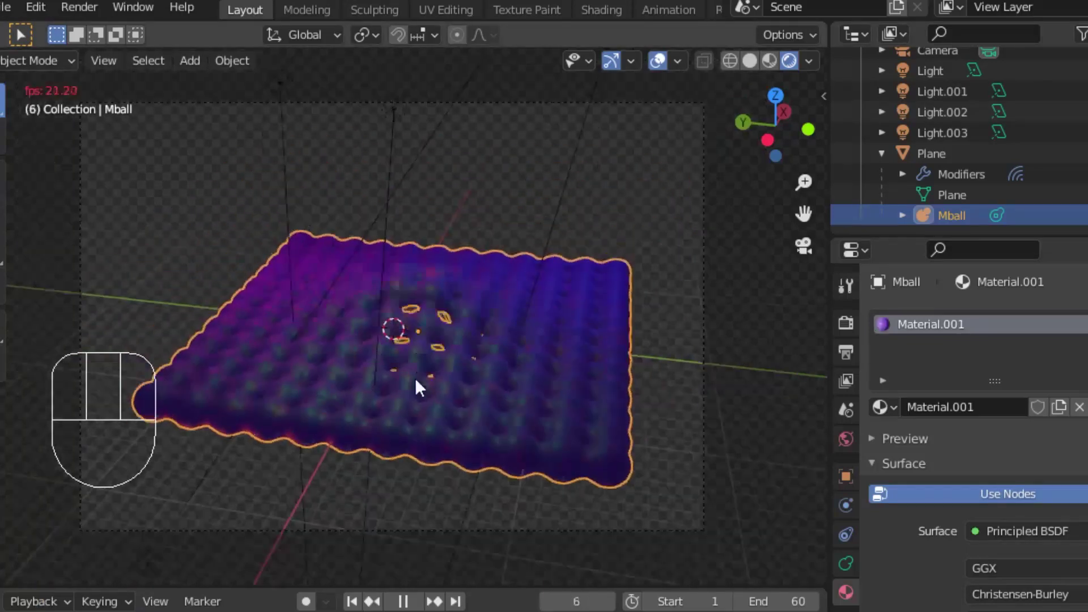
{"action": "middle_click_drag", "start_coordinate": [418, 382], "coordinate": [493, 407]}
{"action": "scroll", "coordinate": [402, 405], "scroll_direction": "up", "scroll_amount": 5}
{"action": "key", "text": "KP_0"}
Change Light.002 to a Sun light with a pale pink color and a strength of 10.
{"action": "left_click", "coordinate": [943, 112]}
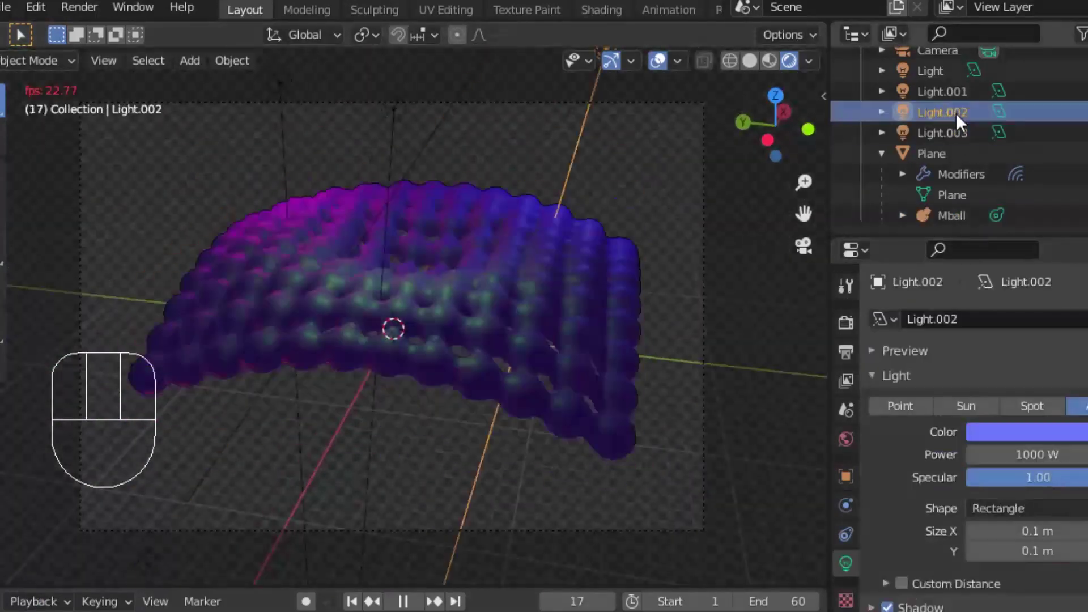
{"action": "left_click", "coordinate": [1010, 434]}
{"action": "left_click", "coordinate": [1008, 237]}
{"action": "scroll", "coordinate": [544, 329], "scroll_direction": "up", "scroll_amount": 8}
{"action": "middle_click_drag", "start_coordinate": [545, 329], "coordinate": [582, 356]}
{"action": "key", "text": "KP_0"}
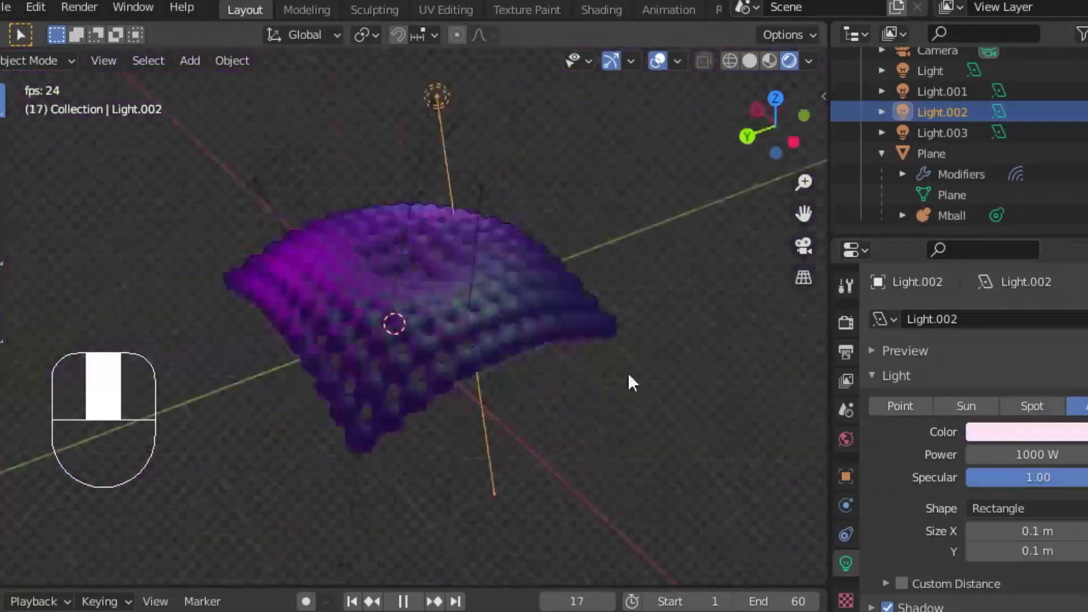
{"action": "left_click", "coordinate": [966, 406]}
{"action": "left_click", "coordinate": [1032, 454]}
{"action": "type", "text": "10"}
{"action": "key", "text": "Return"}
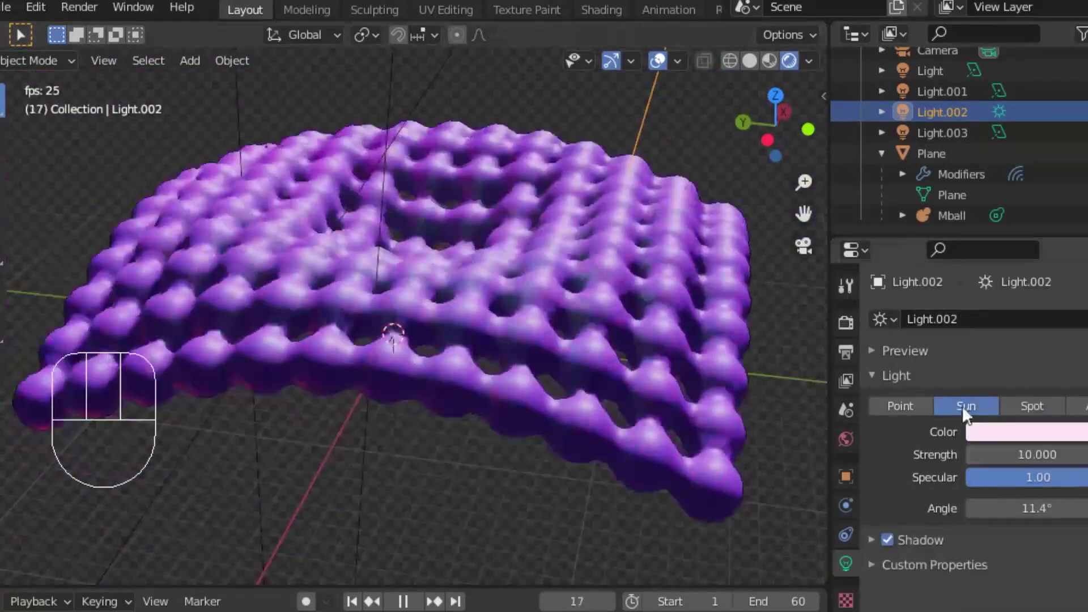
Set the render output path to the !ABSTRACT_GIF\render2 folder and stop the animation playback.
{"action": "scroll", "coordinate": [586, 201], "scroll_direction": "down", "scroll_amount": 3}
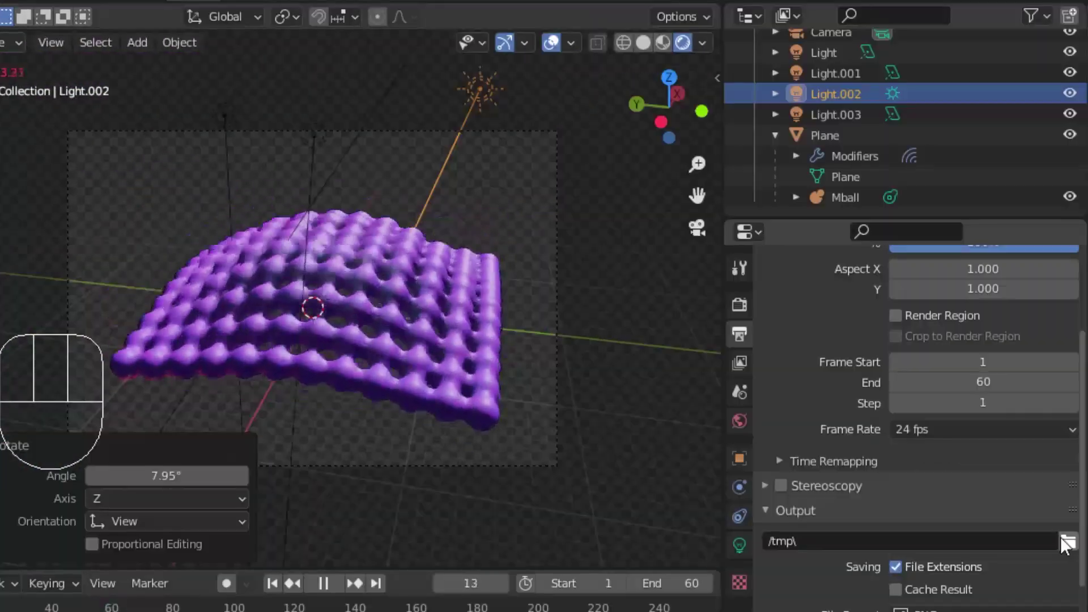
{"action": "key", "text": "ctrl+v"}
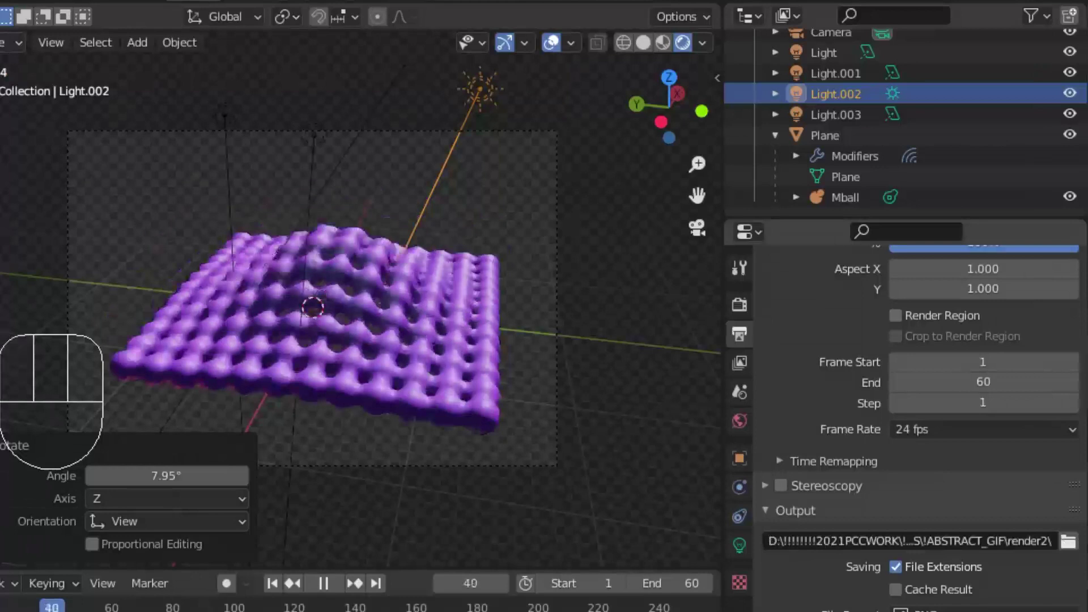
{"action": "key", "text": "space"}
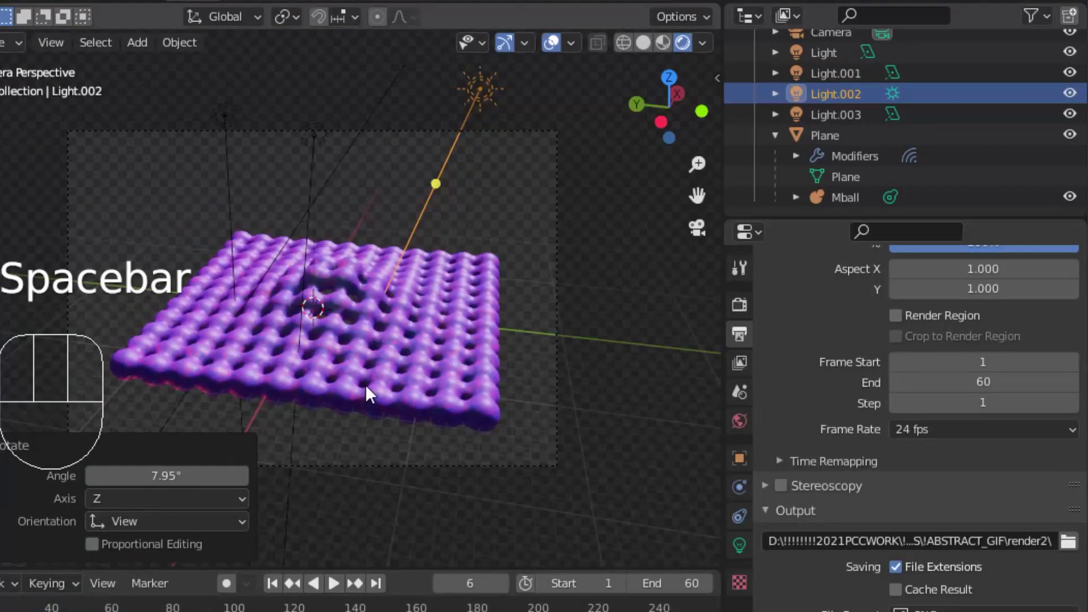
Render the full animation to the output folder.
{"action": "scroll", "coordinate": [365, 385], "scroll_direction": "up", "scroll_amount": 3}
{"action": "scroll", "coordinate": [363, 385], "scroll_direction": "down", "scroll_amount": 3}
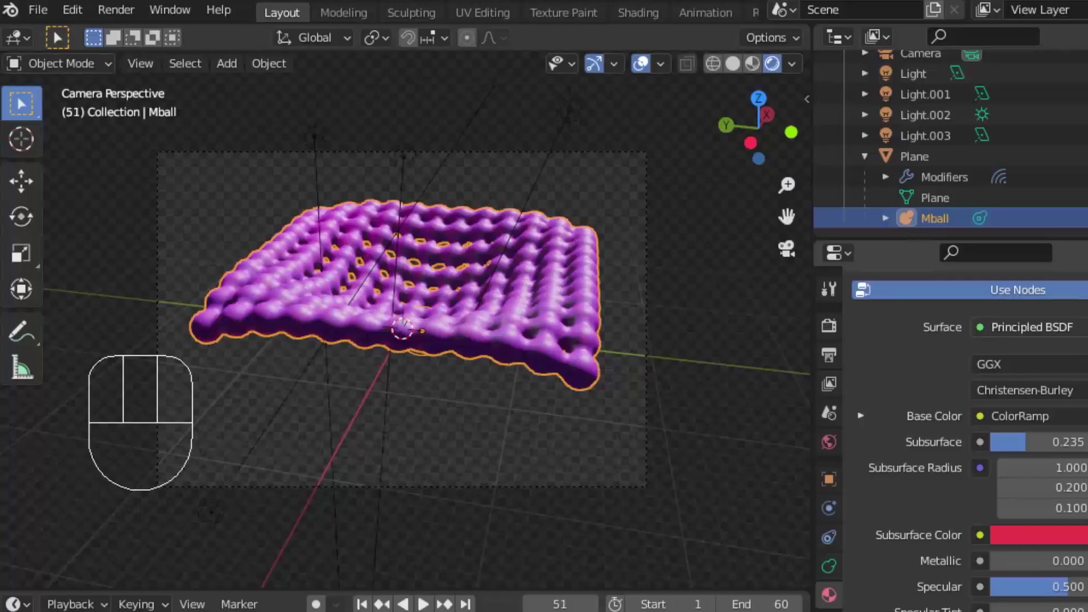
{"action": "left_click", "coordinate": [114, 9]}
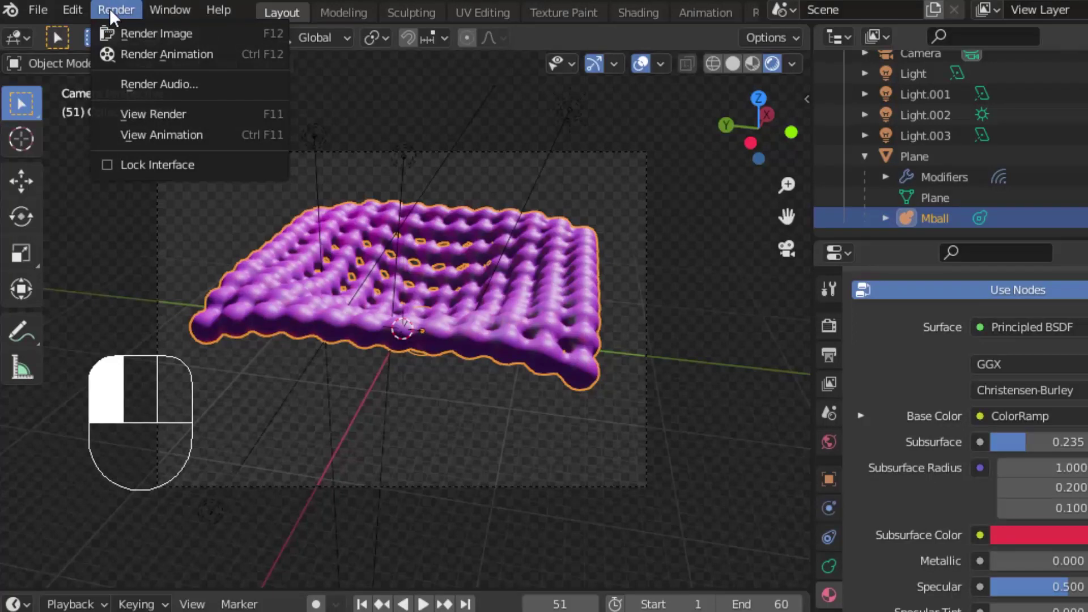
{"action": "left_click", "coordinate": [165, 54]}
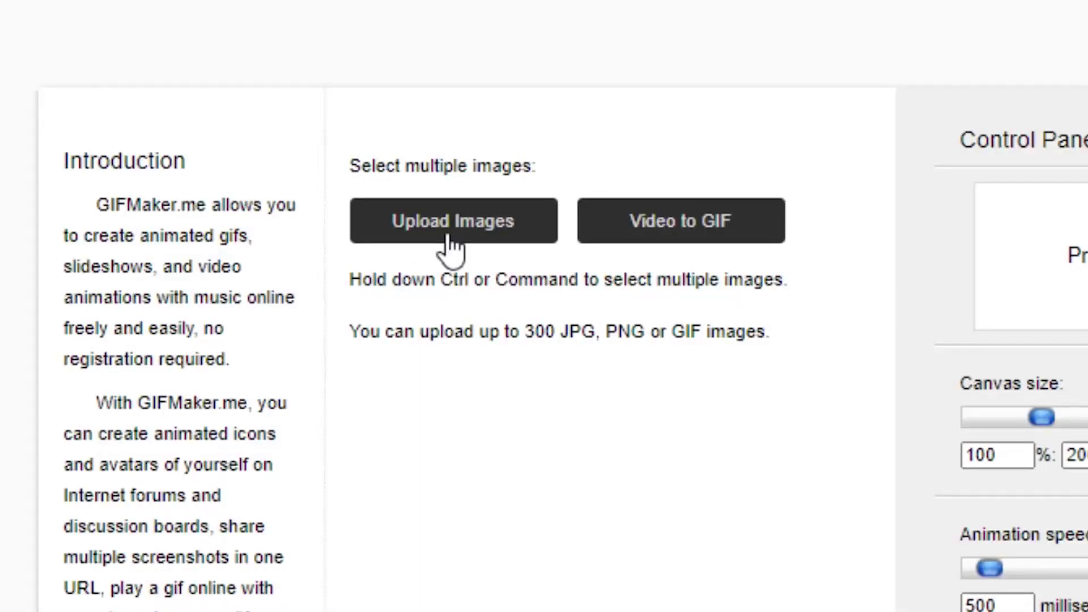
Switch to GIFMaker.me and upload the rendered images 0001 through 0060.
{"action": "left_click", "coordinate": [450, 241]}
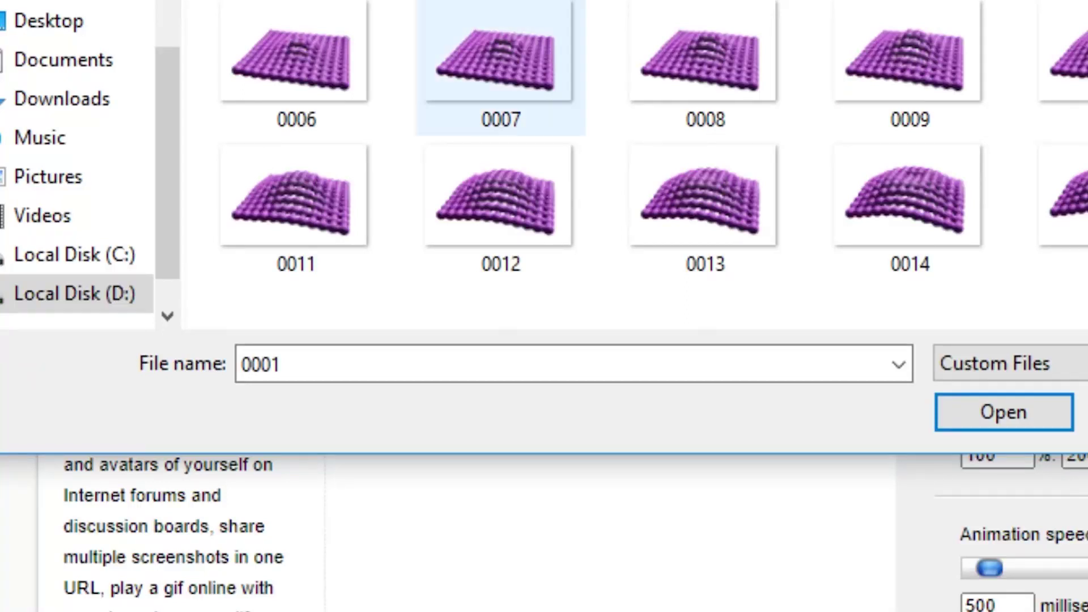
{"action": "scroll", "coordinate": [613, 63], "scroll_direction": "down", "scroll_amount": 9}
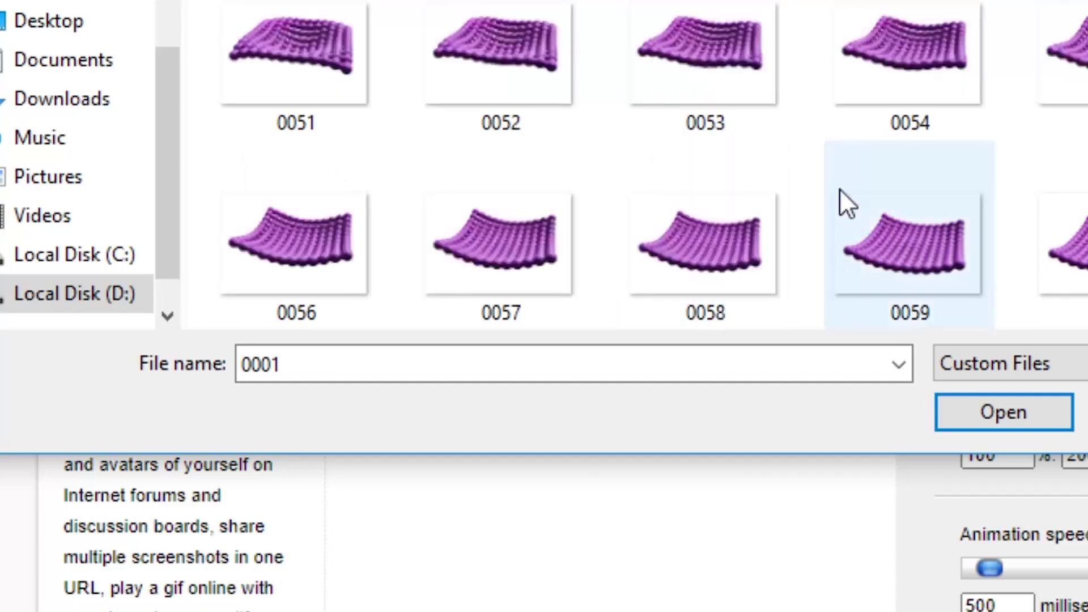
{"action": "left_click", "coordinate": [1065, 244], "text": "shift"}
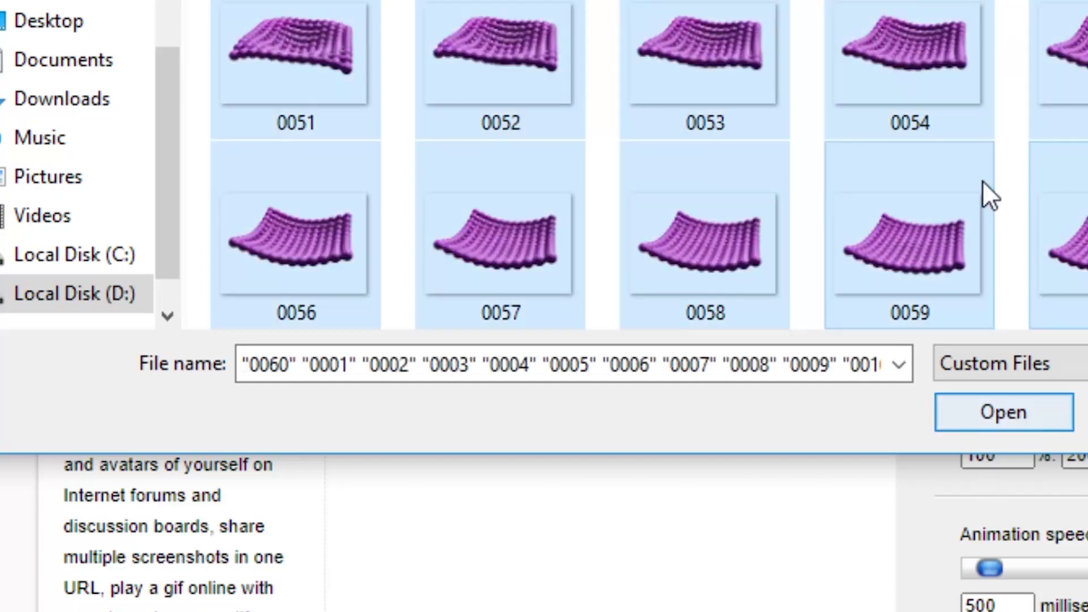
{"action": "left_click", "coordinate": [964, 422]}
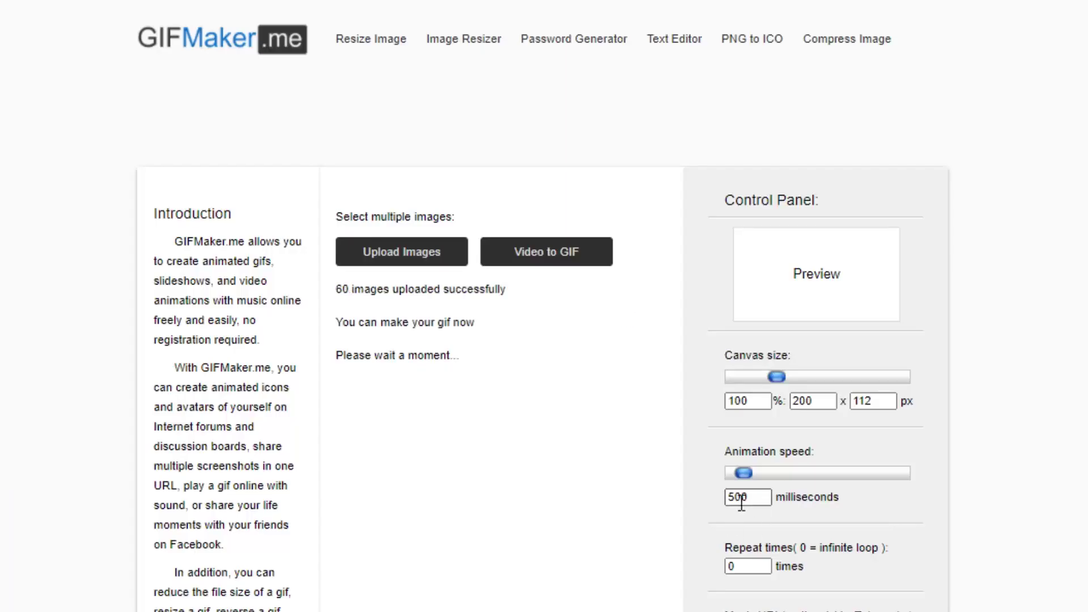
Set the animation speed to 50 milliseconds and create the GIF animation from the uploaded frames.
{"action": "left_click", "coordinate": [756, 497]}
{"action": "key", "text": "BackSpace"}
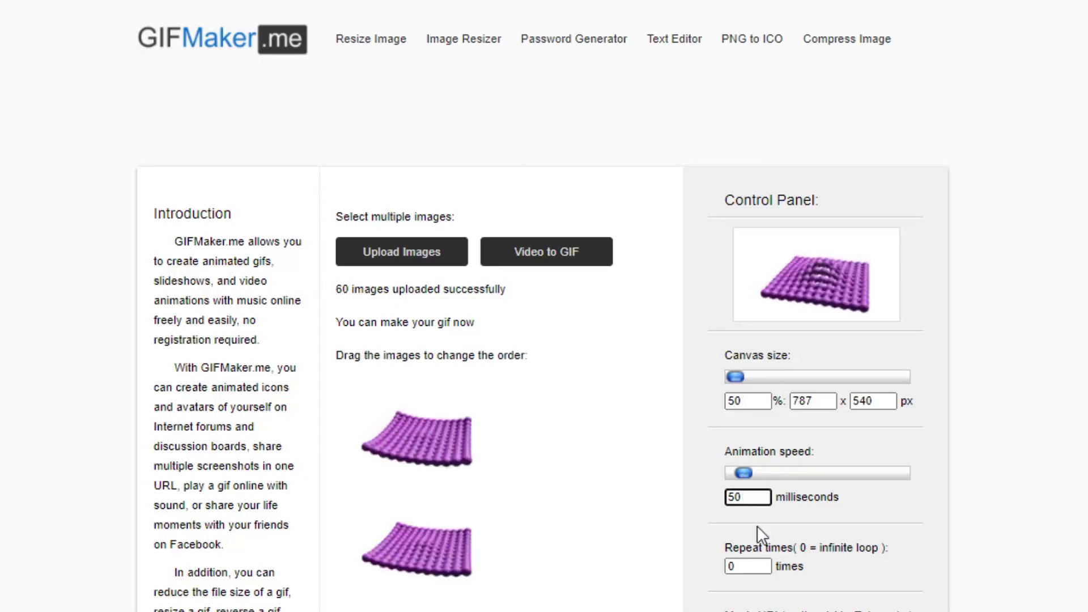
{"action": "scroll", "coordinate": [831, 338], "scroll_direction": "down", "scroll_amount": 5}
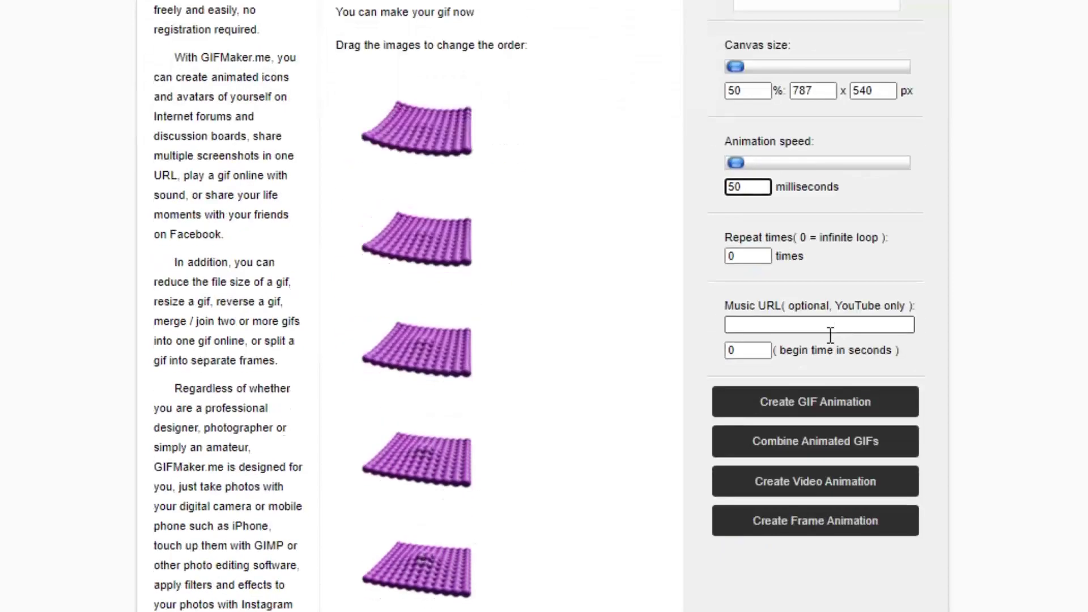
{"action": "scroll", "coordinate": [830, 406], "scroll_direction": "up", "scroll_amount": 5}
{"action": "scroll", "coordinate": [831, 406], "scroll_direction": "down", "scroll_amount": 1}
{"action": "scroll", "coordinate": [830, 406], "scroll_direction": "down", "scroll_amount": 5}
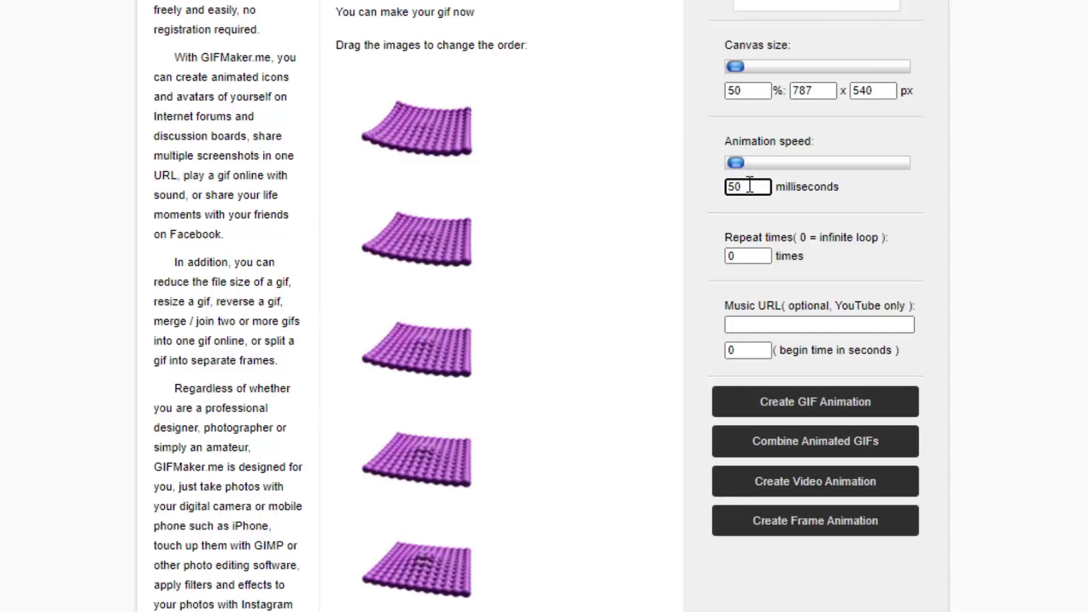
{"action": "left_click", "coordinate": [860, 404]}
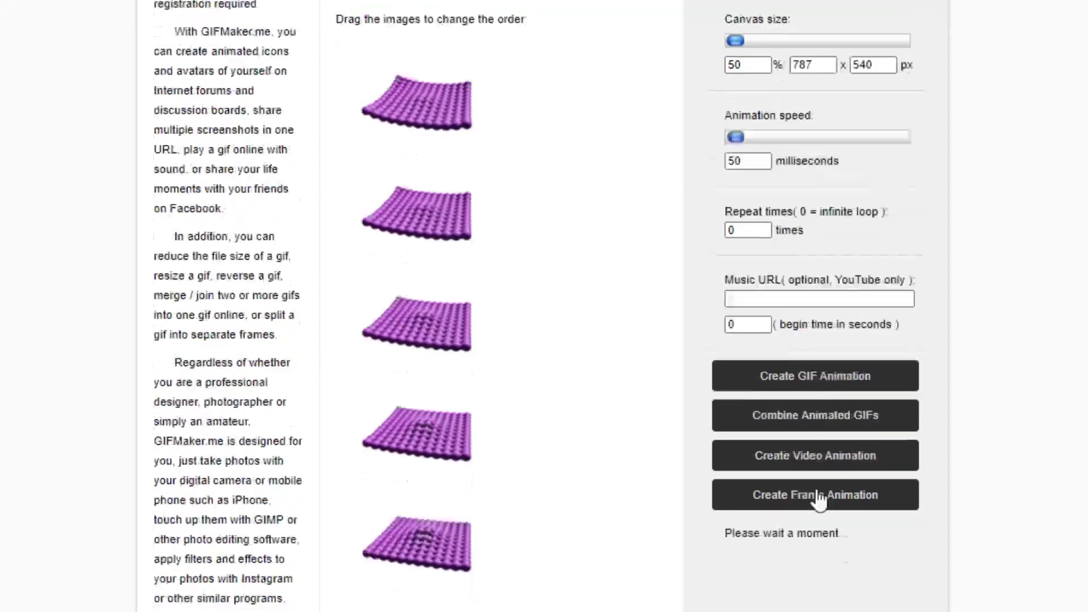
{"action": "scroll", "coordinate": [822, 477], "scroll_direction": "down", "scroll_amount": 5}
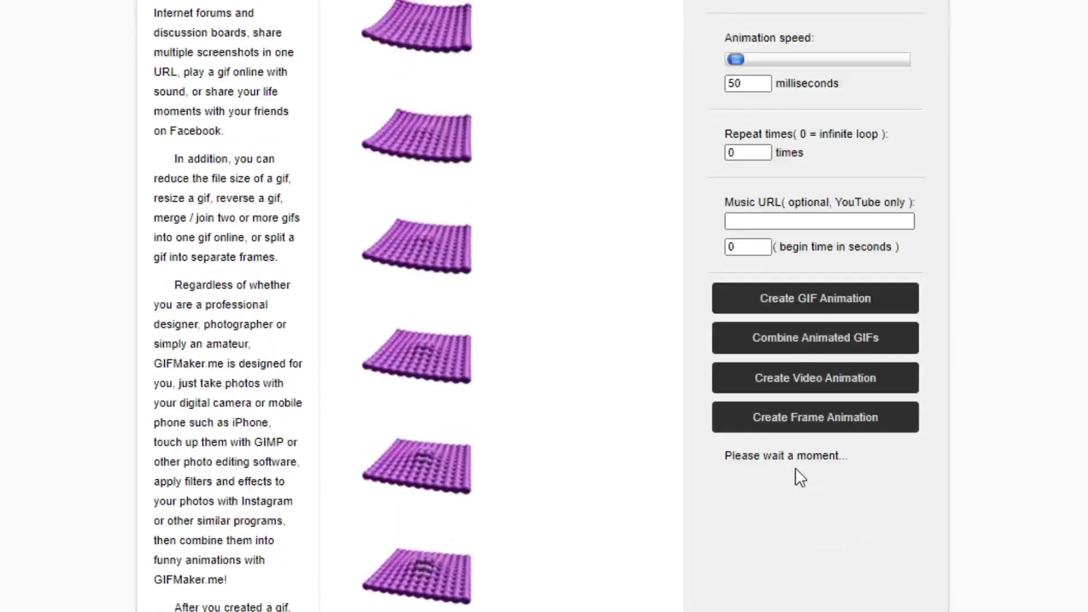